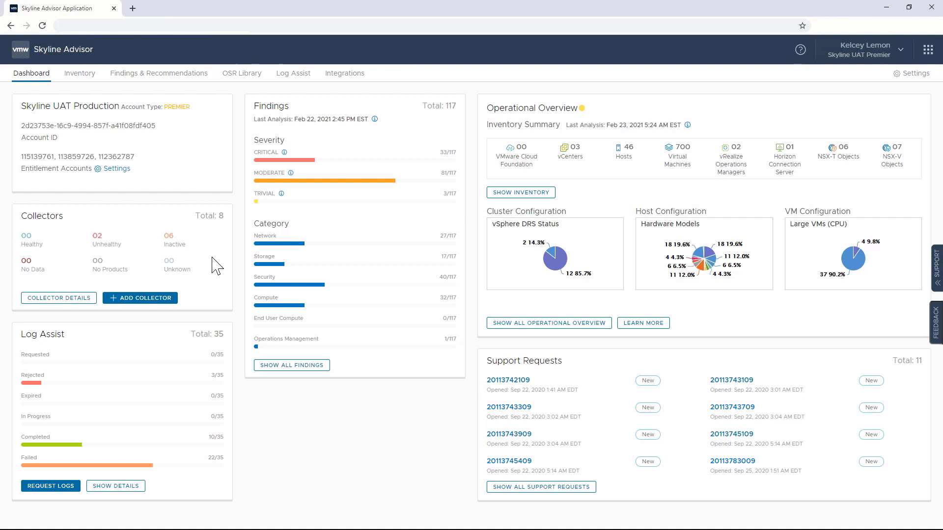
Review the collector details, including the products under Skyline-UAT-Production-VCF, and return to the dashboard
{"action": "left_click", "coordinate": [213, 257]}
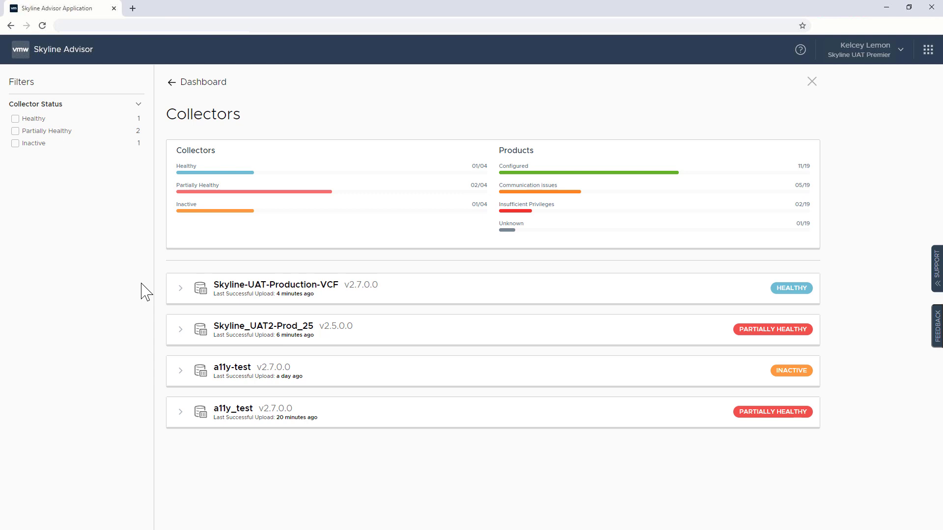
{"action": "left_click", "coordinate": [180, 288]}
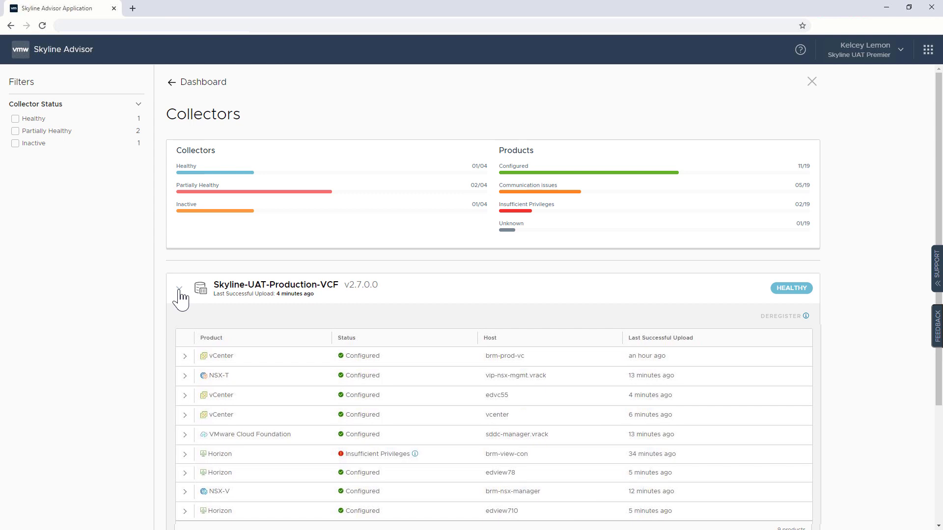
{"action": "left_click", "coordinate": [180, 289]}
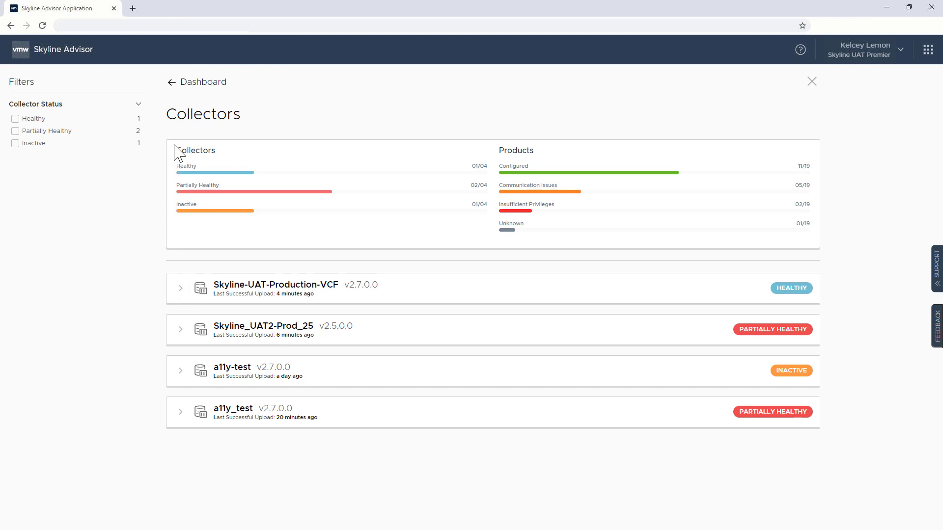
{"action": "left_click", "coordinate": [172, 87]}
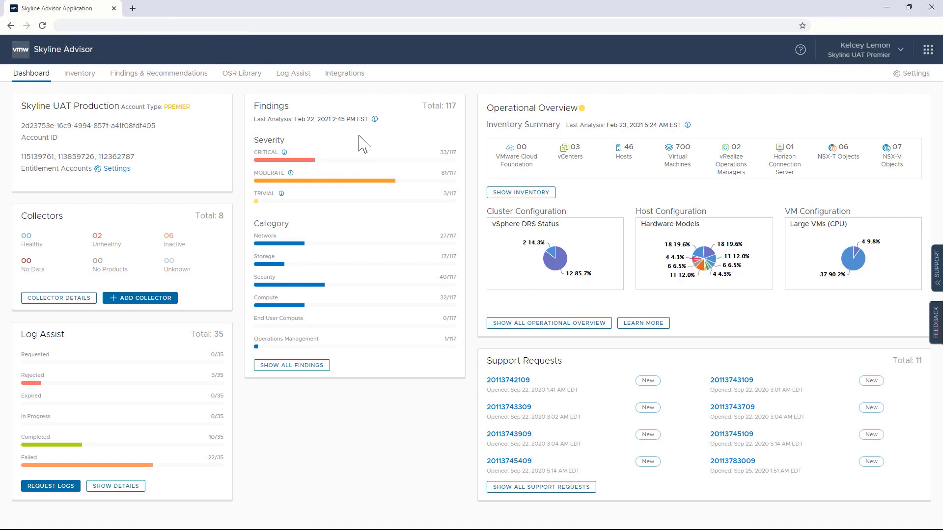
Read the definitions of the Critical, Moderate and Trivial severity levels in the Findings summary
{"action": "mouse_move", "coordinate": [284, 156]}
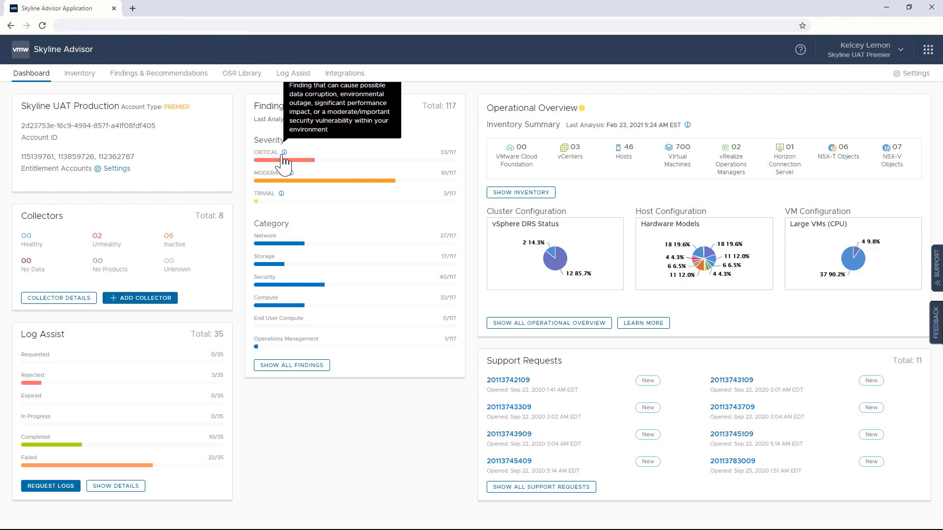
{"action": "mouse_move", "coordinate": [292, 176]}
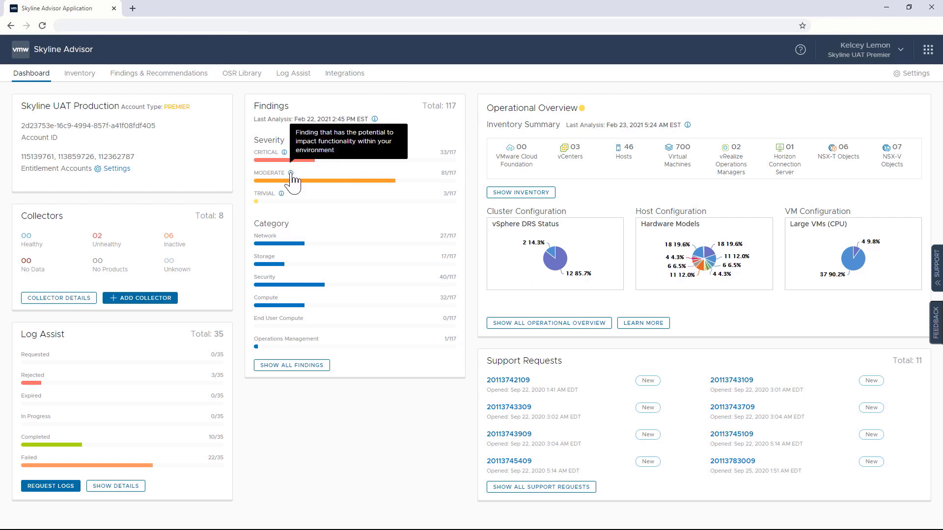
{"action": "mouse_move", "coordinate": [282, 197]}
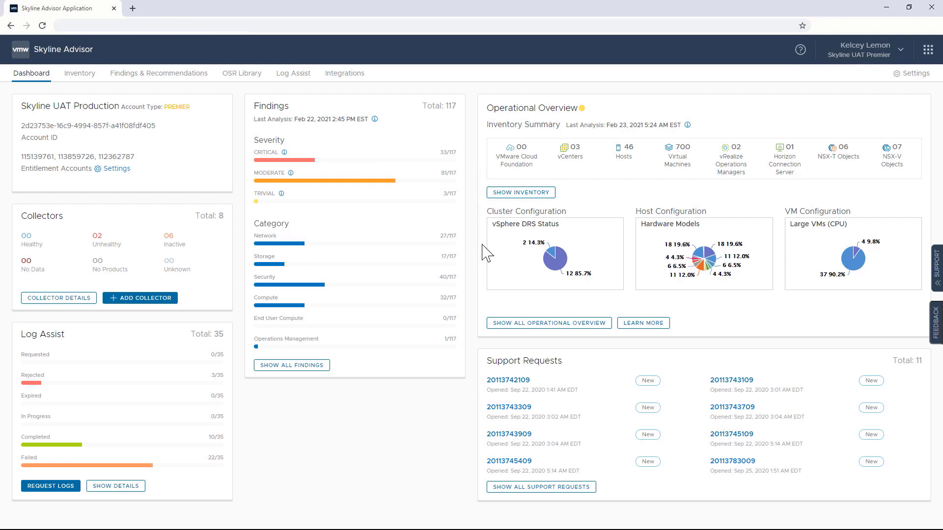
Examine the full Operational Overview with its cluster and host configuration charts, and return to the dashboard
{"action": "left_click", "coordinate": [506, 324]}
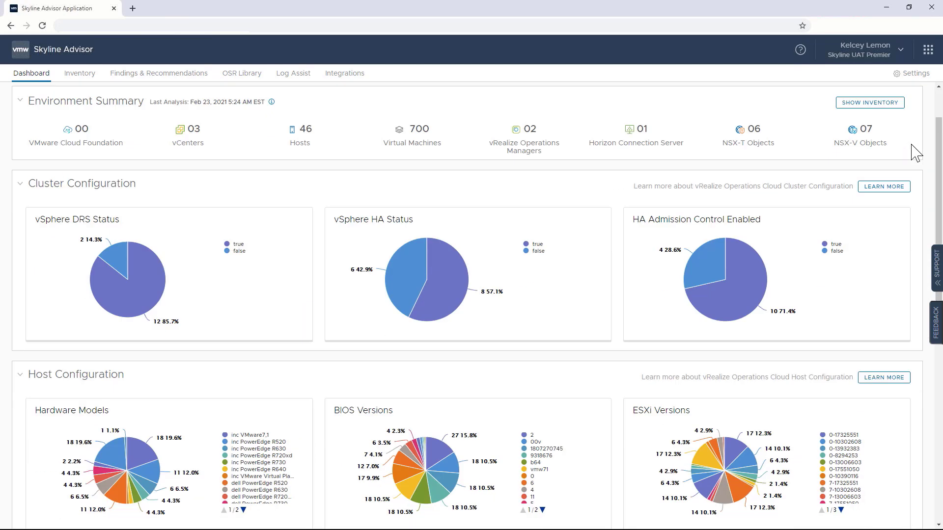
{"action": "scroll", "coordinate": [913, 152], "scroll_direction": "down", "scroll_amount": 8}
{"action": "scroll", "coordinate": [912, 146], "scroll_direction": "up", "scroll_amount": 10}
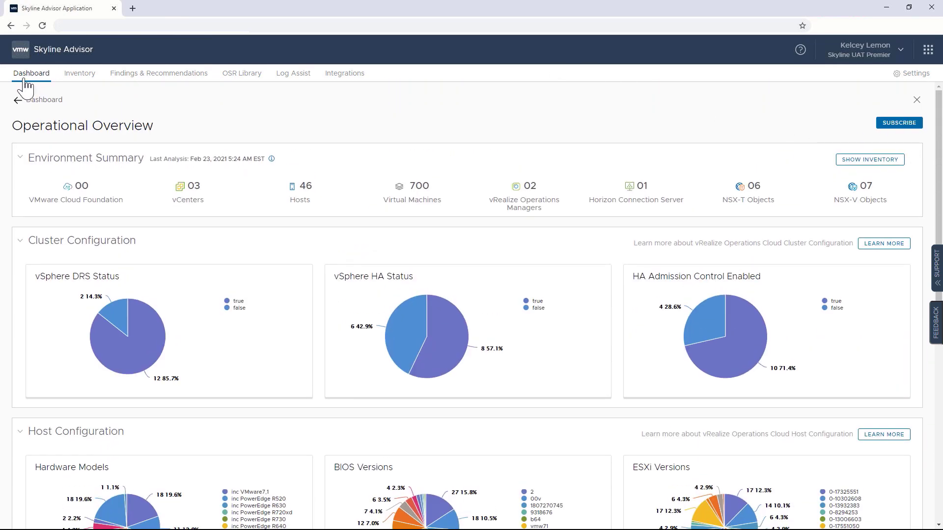
{"action": "left_click", "coordinate": [18, 101]}
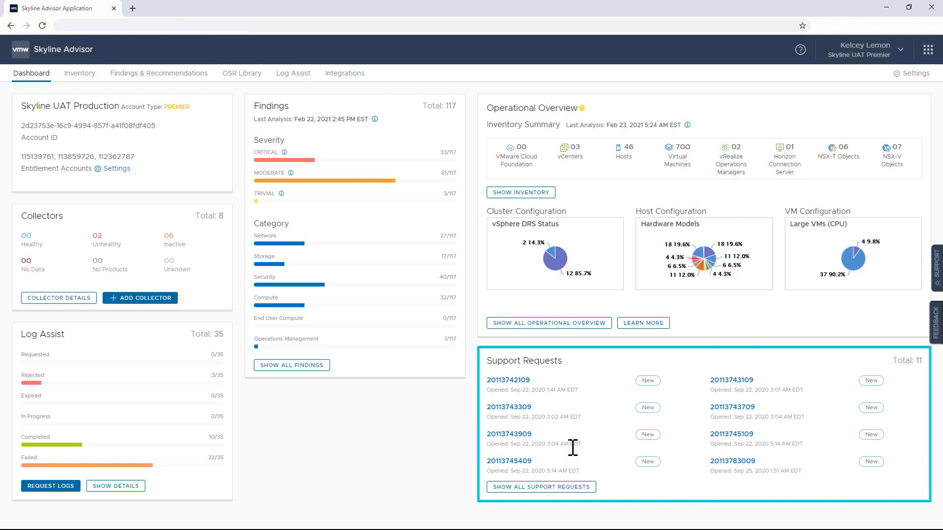
Examine the full support request list and the VMware vCenter Server 6.7 request's details in Customer Connect, and return to the dashboard
{"action": "left_click", "coordinate": [572, 489]}
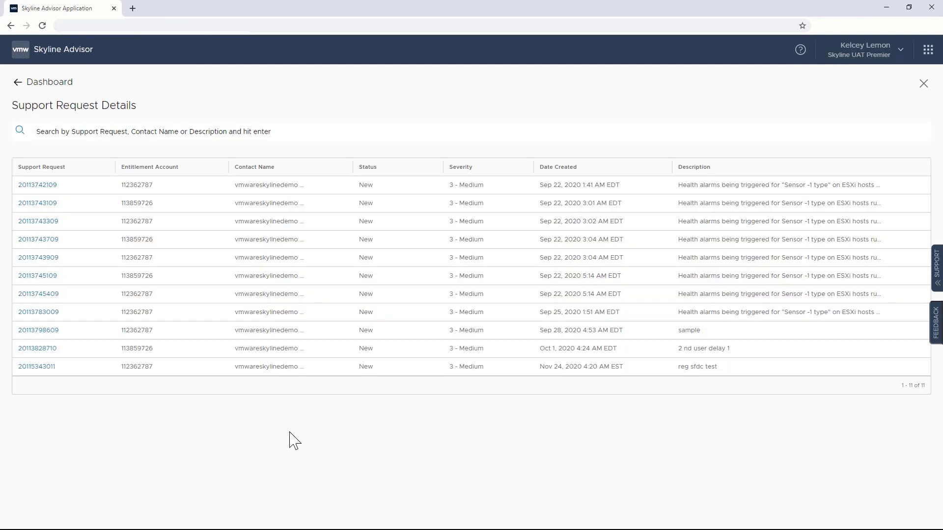
{"action": "left_click", "coordinate": [43, 186]}
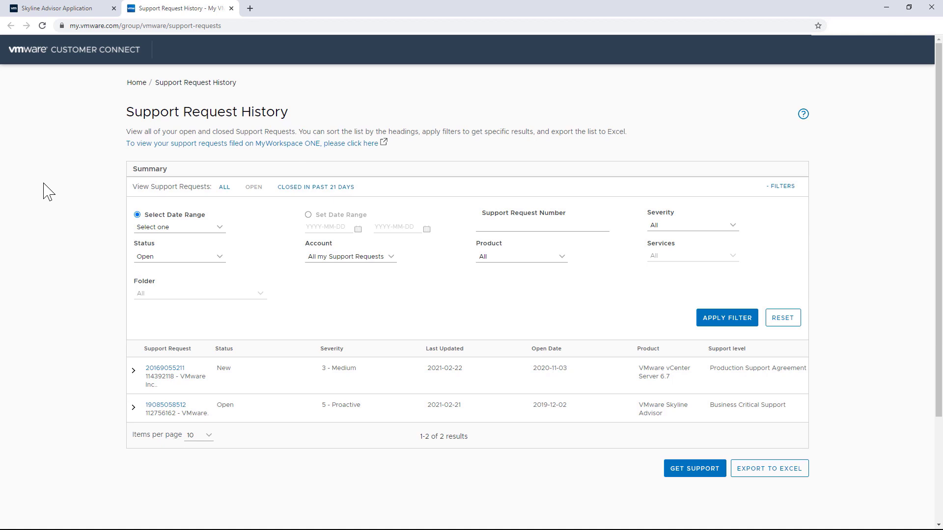
{"action": "left_click", "coordinate": [165, 372]}
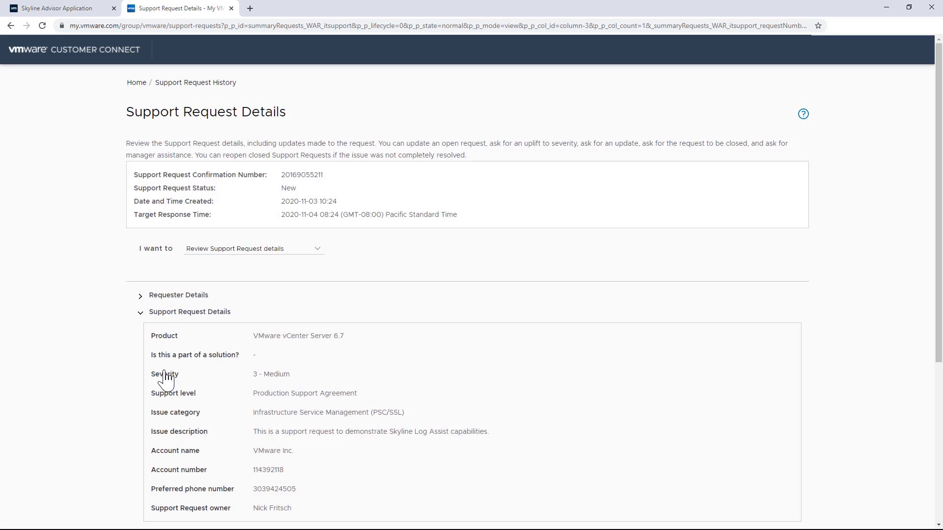
{"action": "scroll", "coordinate": [166, 377], "scroll_direction": "down", "scroll_amount": 5}
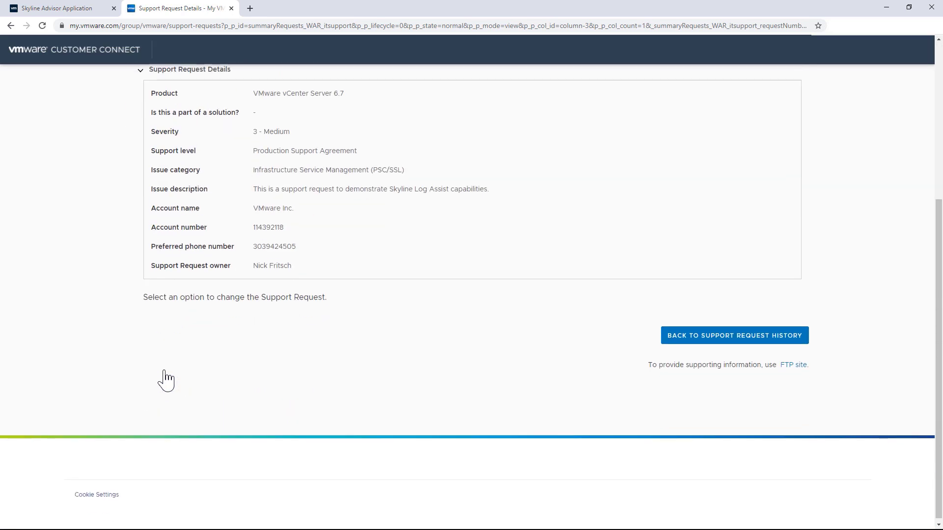
{"action": "scroll", "coordinate": [165, 378], "scroll_direction": "up", "scroll_amount": 2}
{"action": "scroll", "coordinate": [165, 377], "scroll_direction": "up", "scroll_amount": 3}
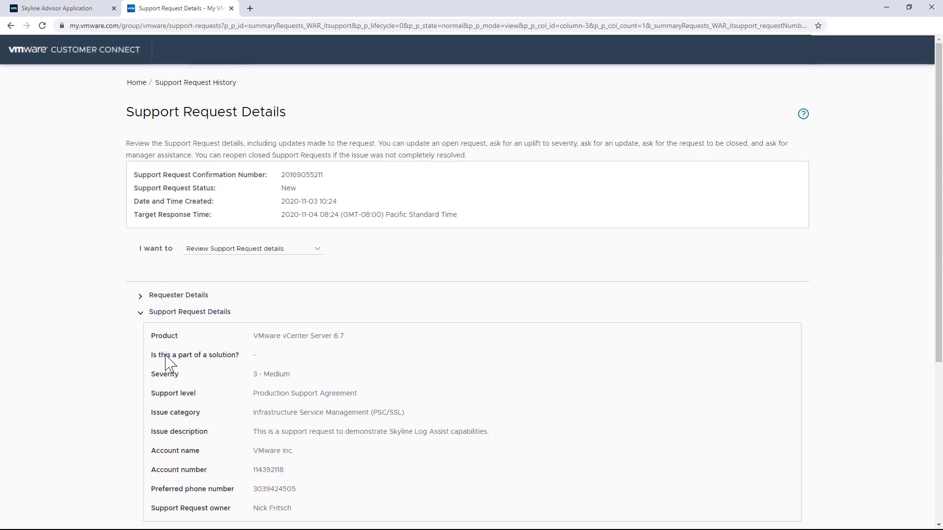
{"action": "left_click", "coordinate": [232, 8]}
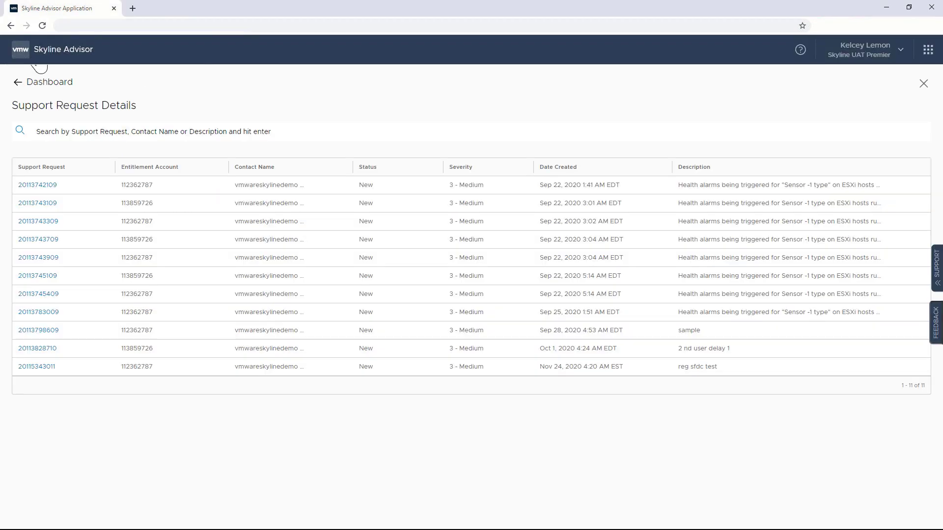
{"action": "left_click", "coordinate": [17, 83]}
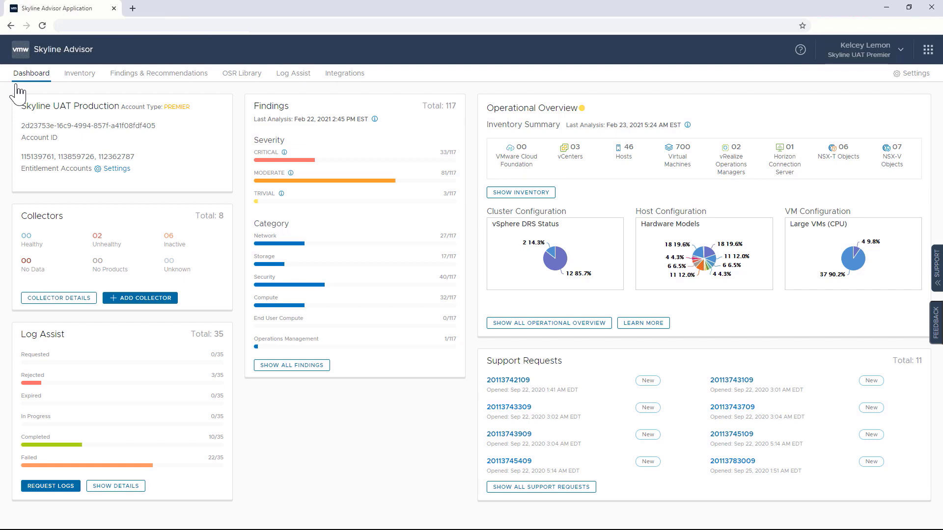
Open the active finding vSphere-VCFEsxNTPRule-KB#81647 and consult its linked knowledge base article 1003736 on time synchronization
{"action": "left_click", "coordinate": [149, 83]}
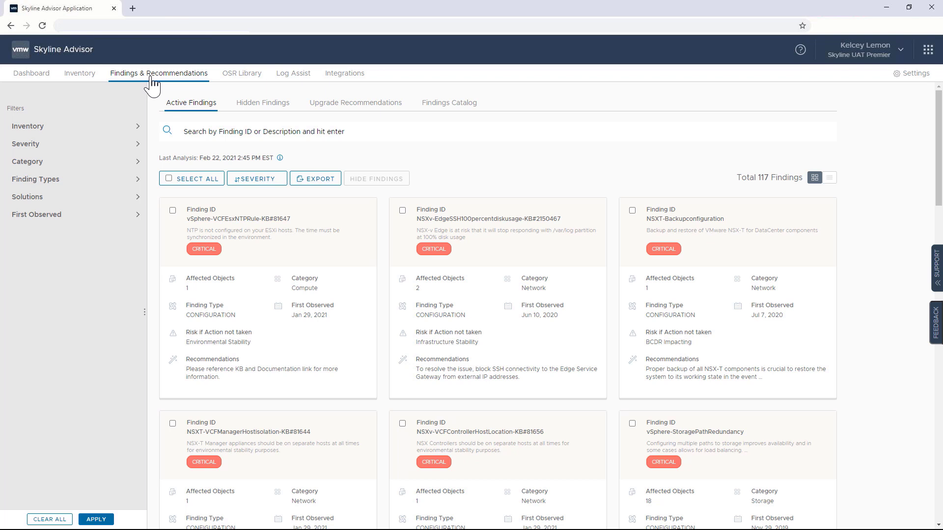
{"action": "left_click", "coordinate": [359, 240]}
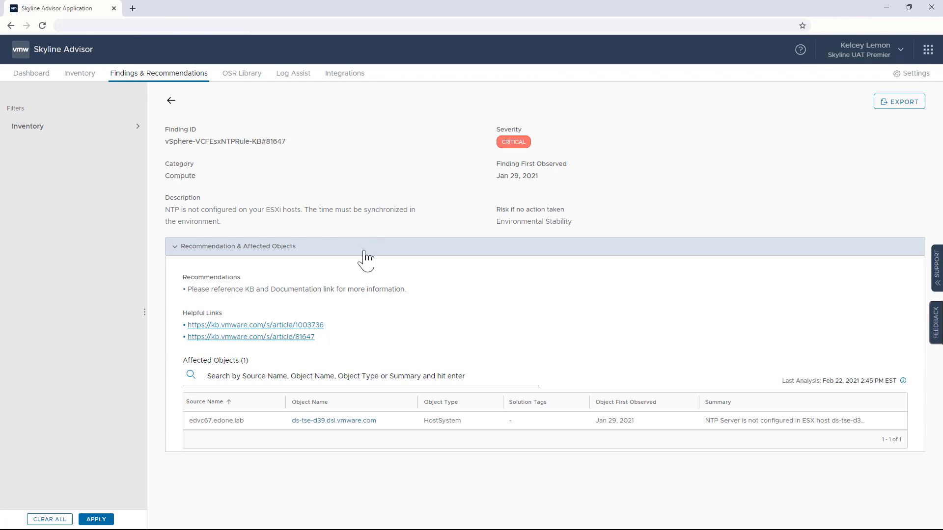
{"action": "left_click", "coordinate": [305, 337]}
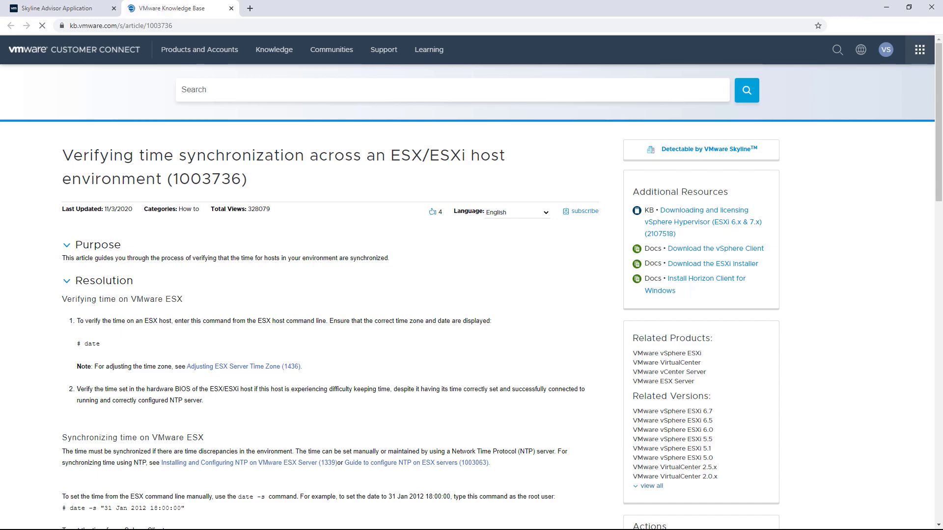
{"action": "key", "text": "ctrl+w"}
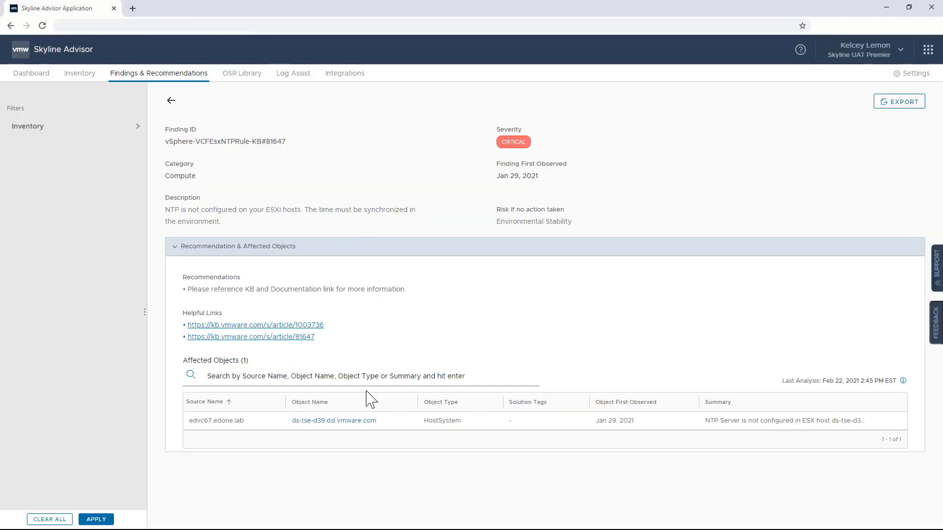
View the host details of the affected object ds-tse-d39.dsl.vmware.com, and return to the active findings list
{"action": "left_click", "coordinate": [353, 422]}
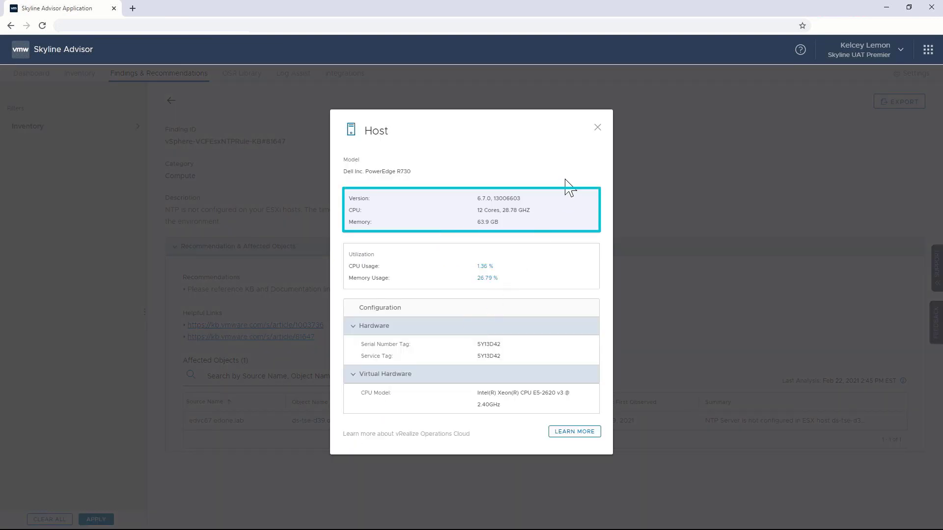
{"action": "left_click", "coordinate": [598, 128]}
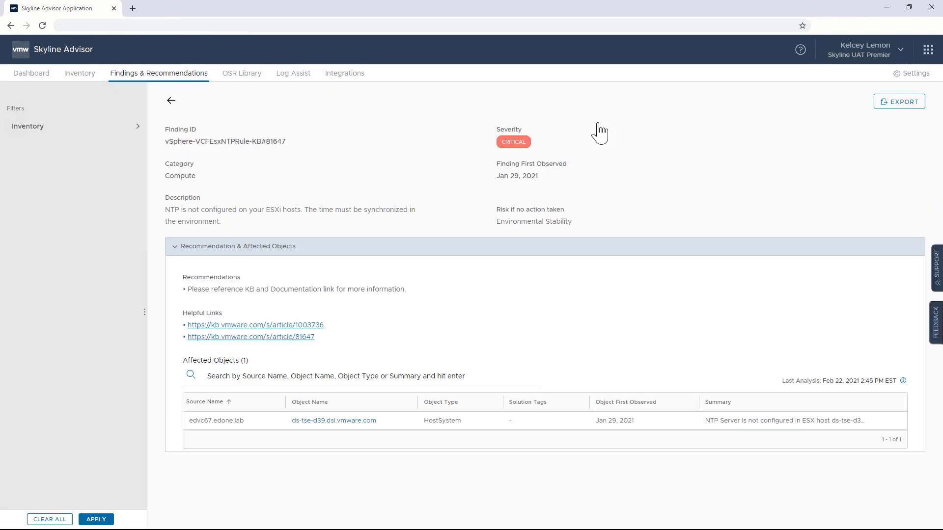
{"action": "left_click", "coordinate": [170, 102]}
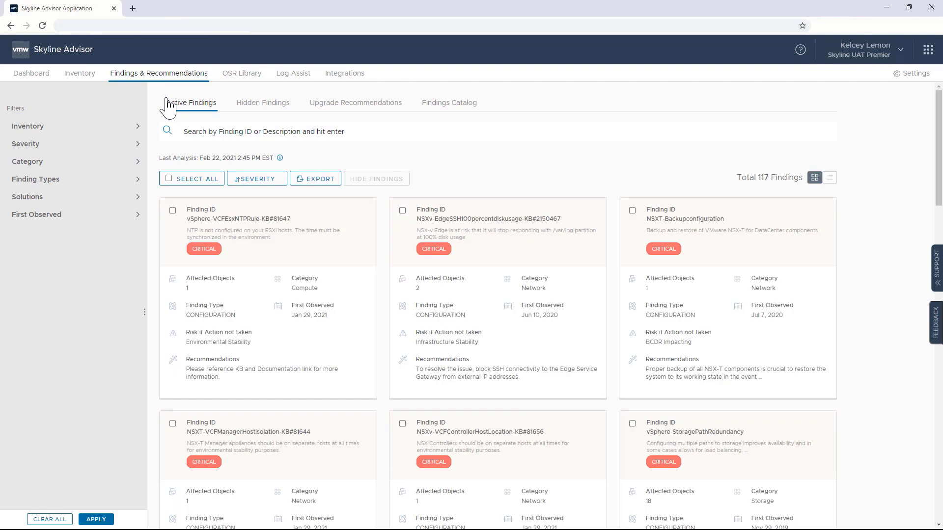
Expand the Inventory, Severity, Category, Finding Types, Solutions and First Observed filters to examine their options
{"action": "left_click", "coordinate": [27, 130]}
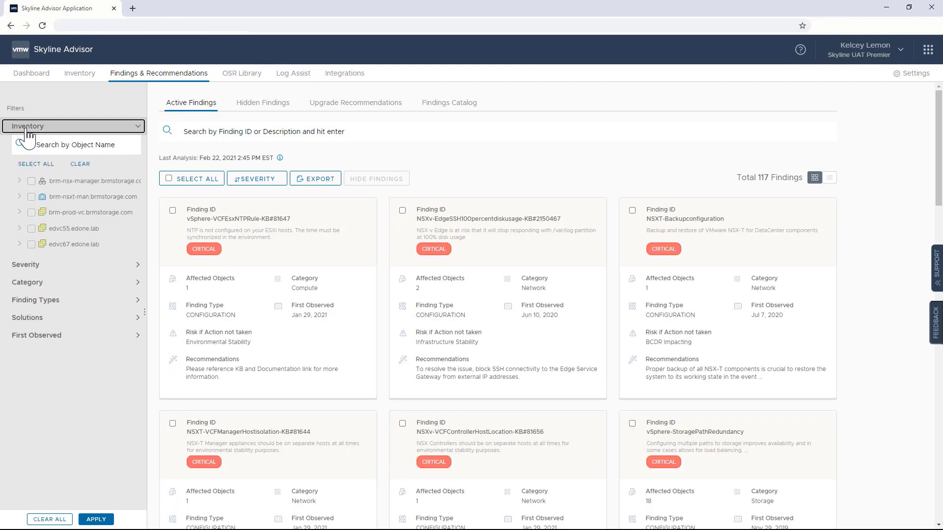
{"action": "left_click", "coordinate": [25, 268]}
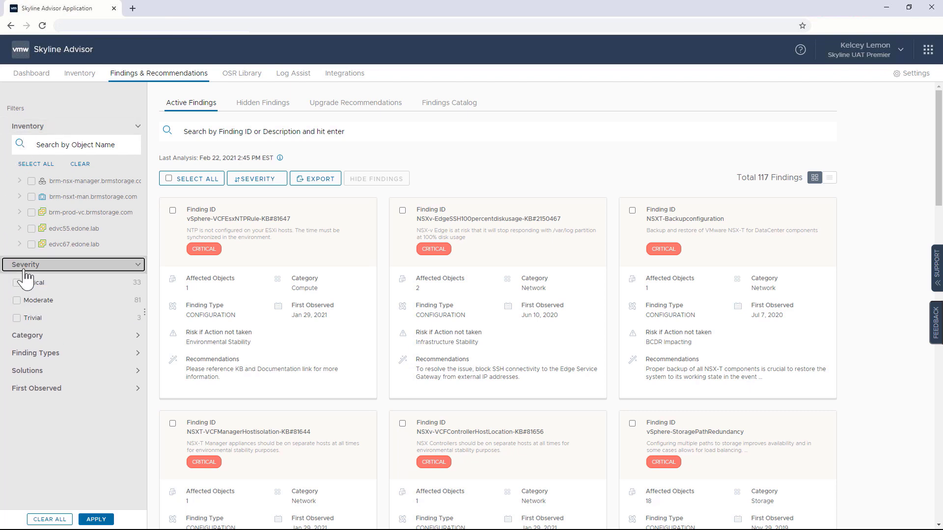
{"action": "left_click", "coordinate": [30, 335]}
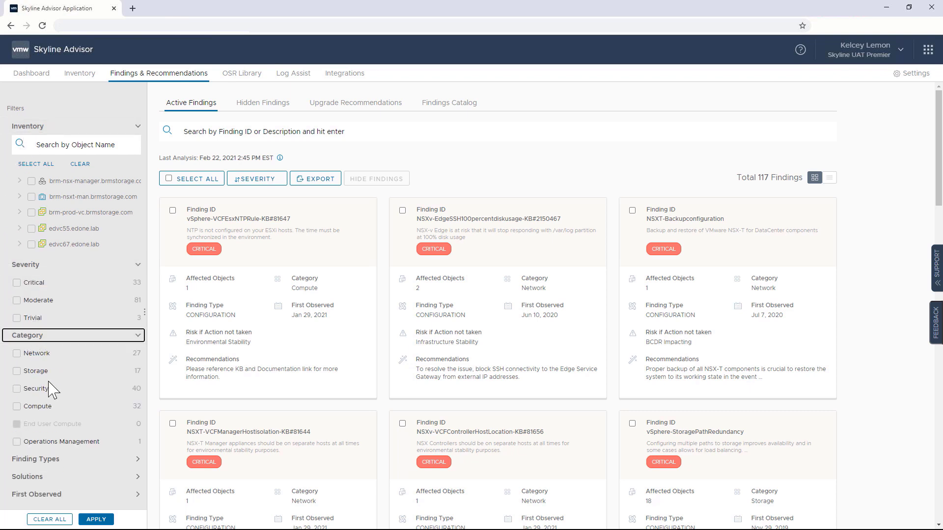
{"action": "left_click", "coordinate": [38, 460]}
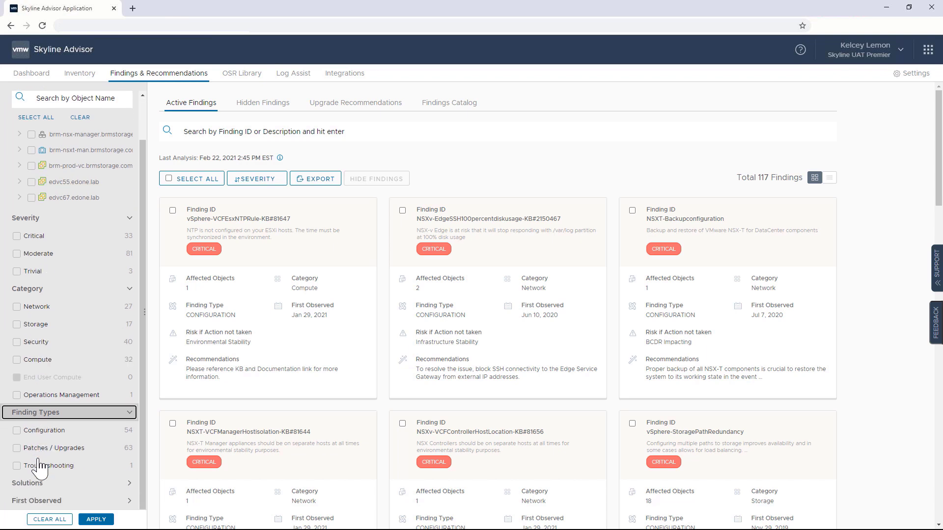
{"action": "left_click", "coordinate": [34, 483]}
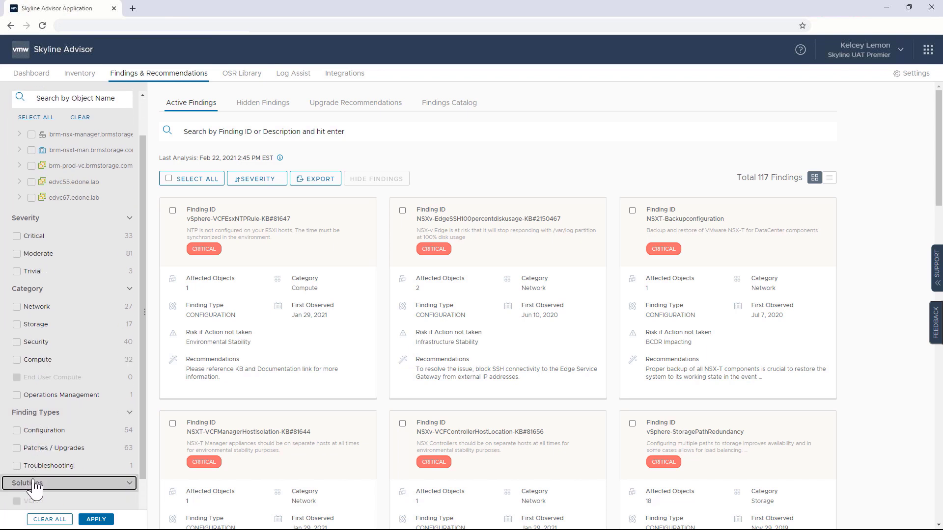
{"action": "left_click", "coordinate": [34, 501]}
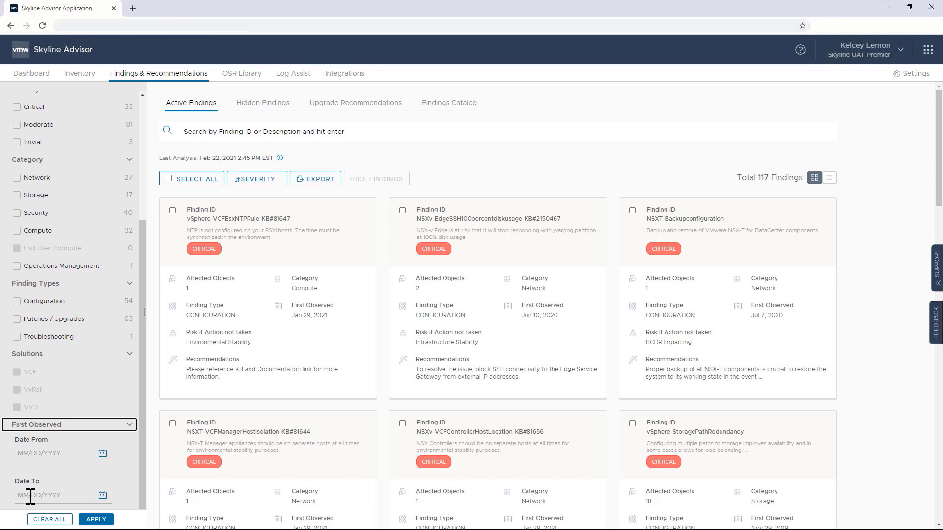
Search the active findings for "l1t" and view the details of the vSphere-L1TerminalFault-VMSA#201820-3 finding
{"action": "left_click", "coordinate": [196, 130]}
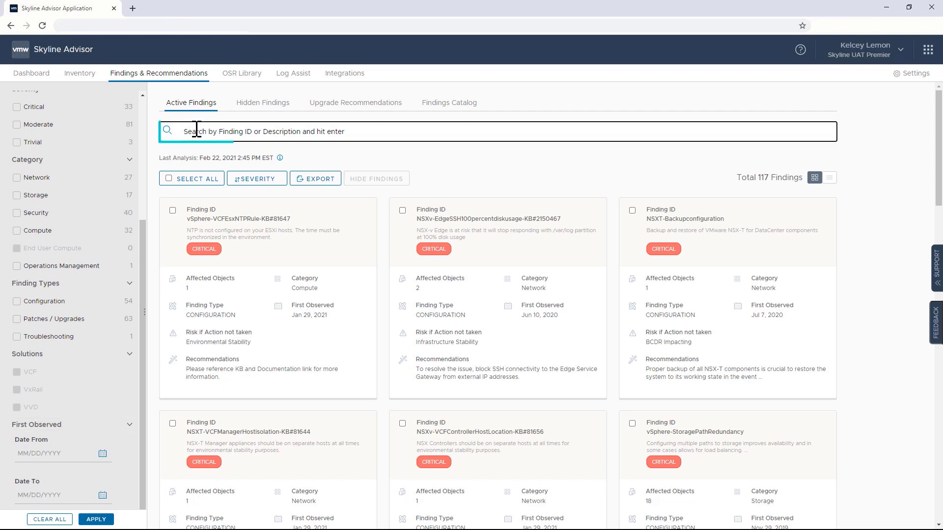
{"action": "type", "text": "I1t"}
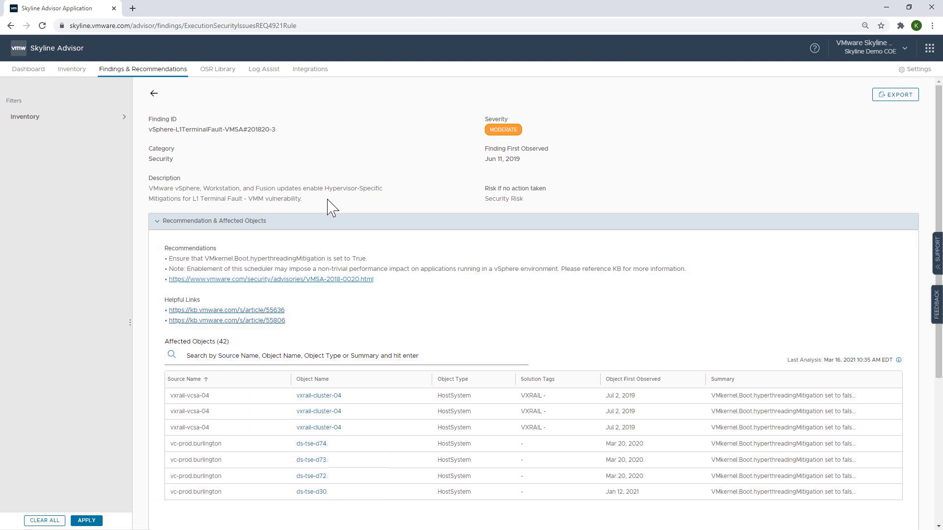
{"action": "left_click", "coordinate": [156, 93]}
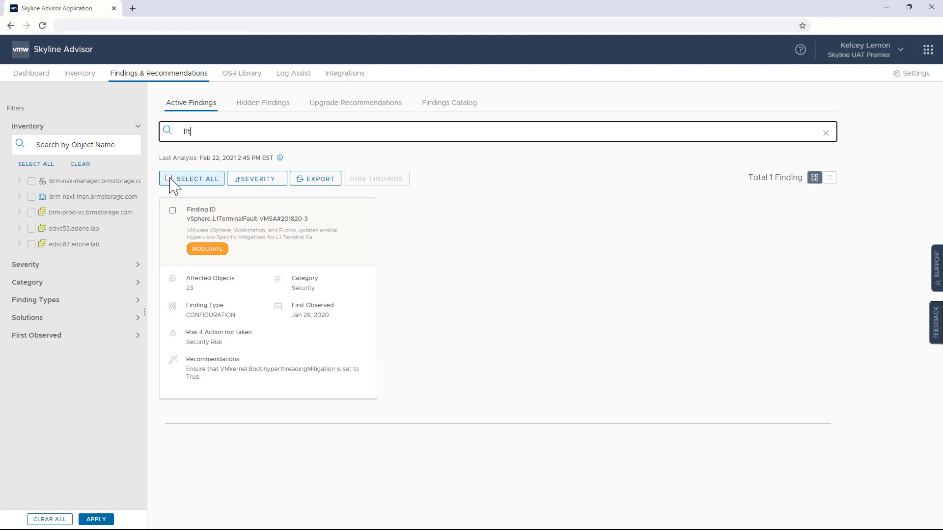
Hide the vSphere-L1TerminalFault-VMSA#201820-3 finding from the active findings
{"action": "left_click", "coordinate": [170, 179]}
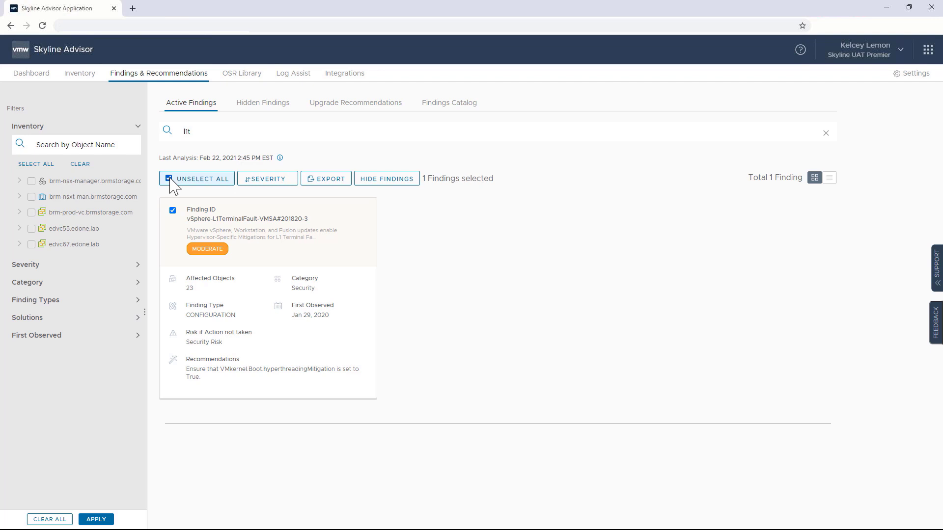
{"action": "left_click", "coordinate": [382, 180]}
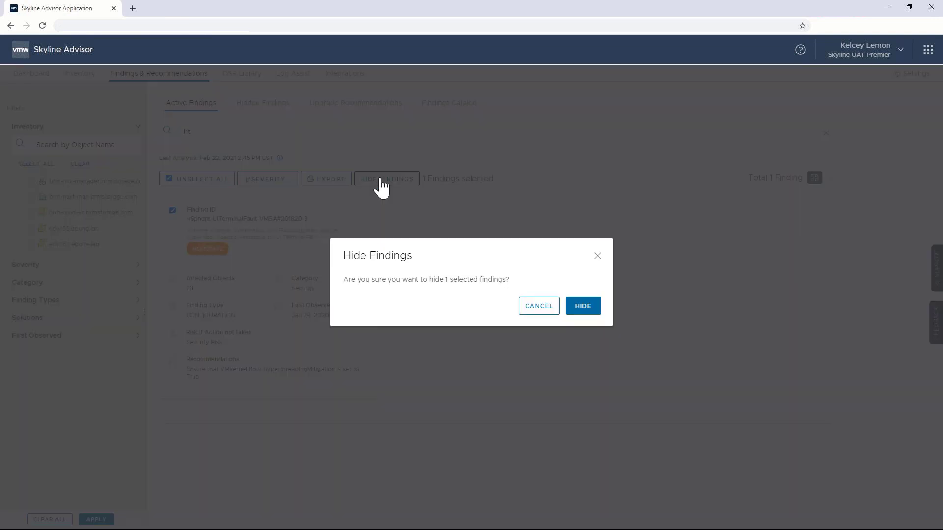
{"action": "left_click", "coordinate": [582, 306]}
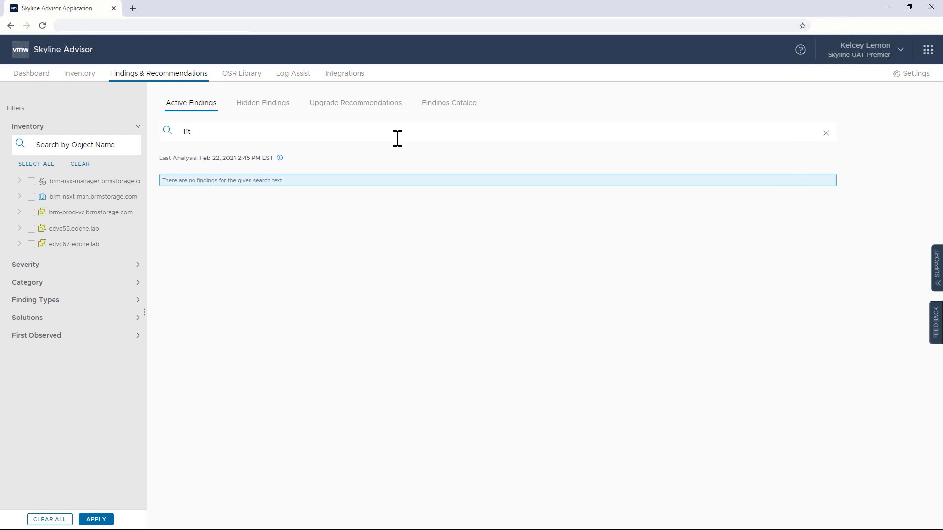
Open the hidden findings and unhide the vSphere-L1TerminalFault-VMSA#201820-3 finding
{"action": "left_click", "coordinate": [255, 105]}
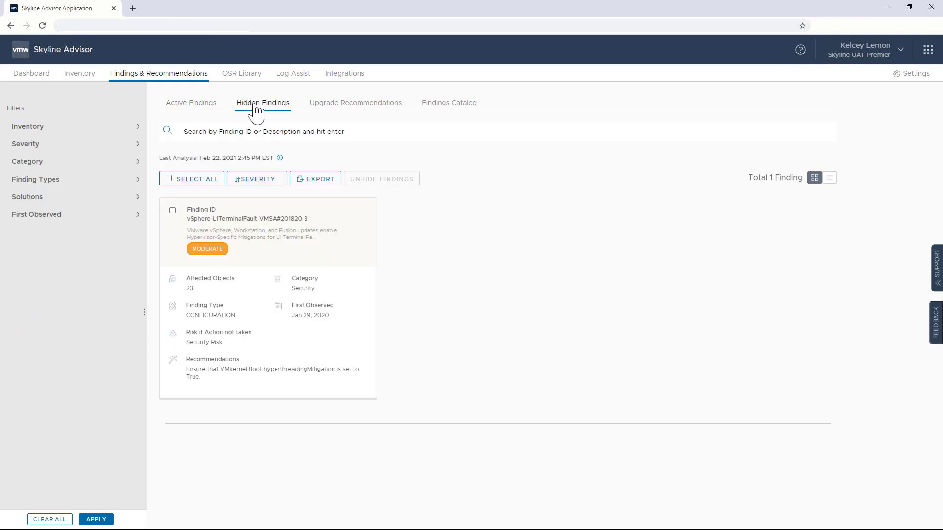
{"action": "left_click", "coordinate": [169, 180]}
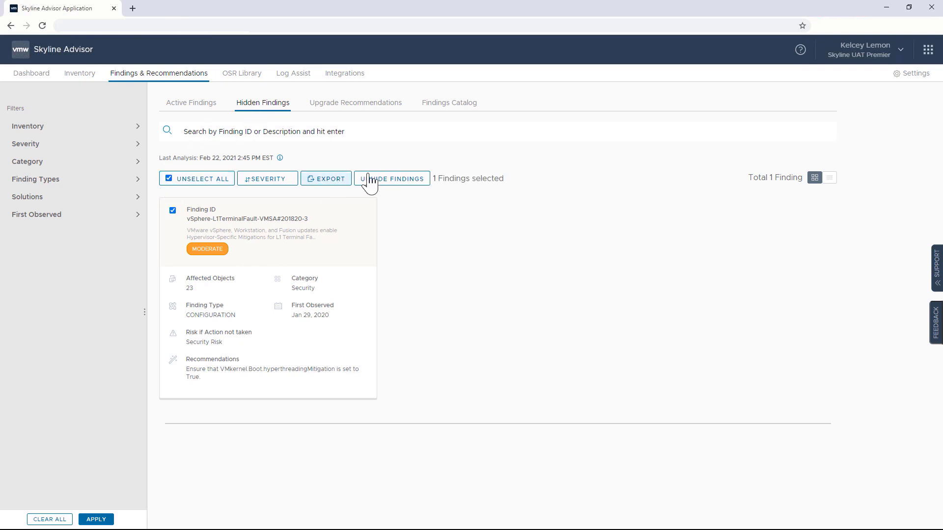
{"action": "left_click", "coordinate": [390, 183]}
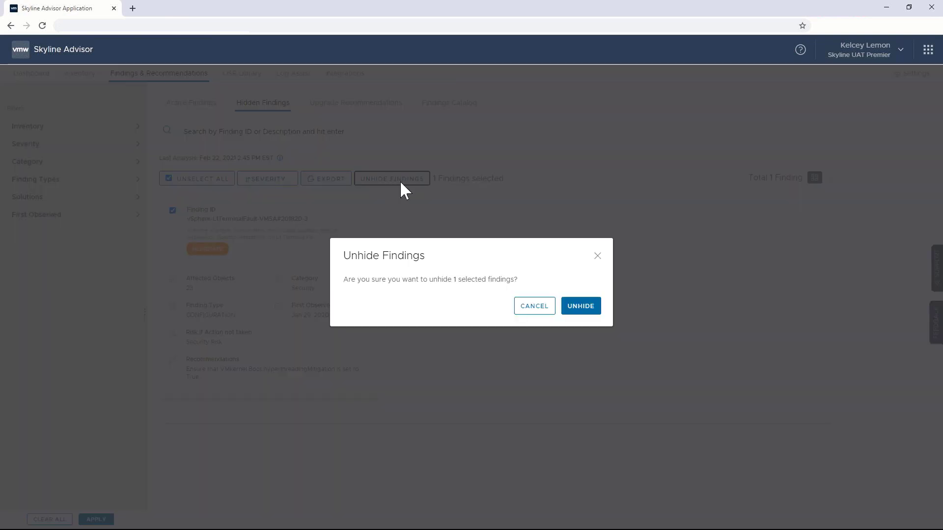
{"action": "left_click", "coordinate": [581, 307]}
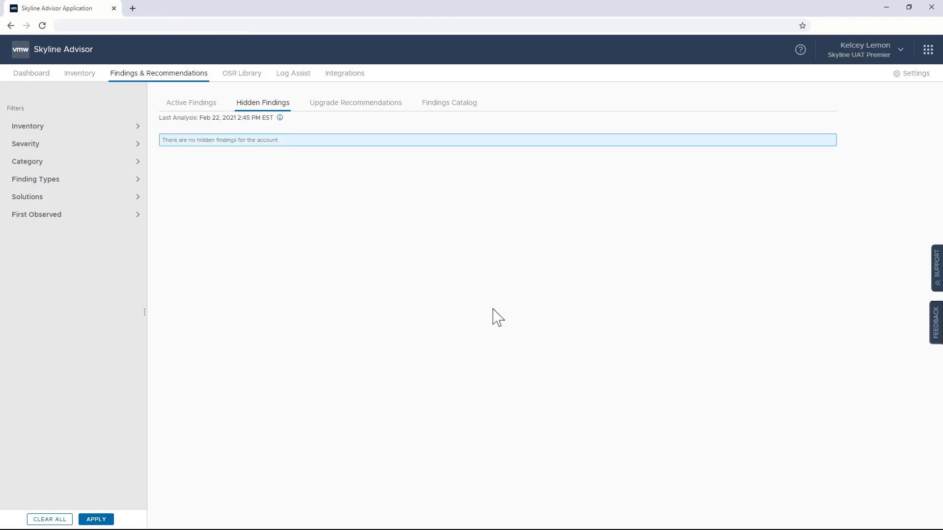
Expand the Inventory filter through edvc55.edone.lab and Datacenter55 to the Cluster55 hosts, widening the filter pane to show full host names
{"action": "left_click", "coordinate": [61, 128]}
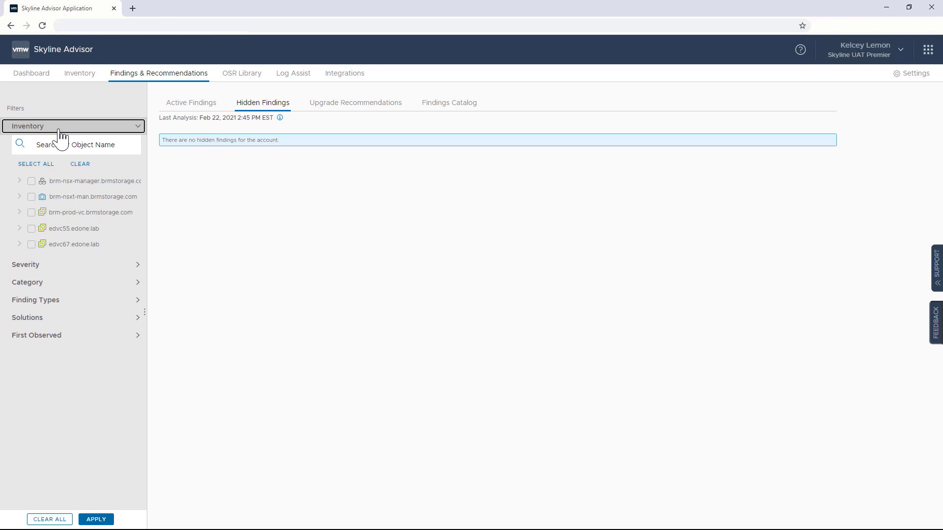
{"action": "left_click", "coordinate": [19, 229]}
{"action": "left_click", "coordinate": [31, 244]}
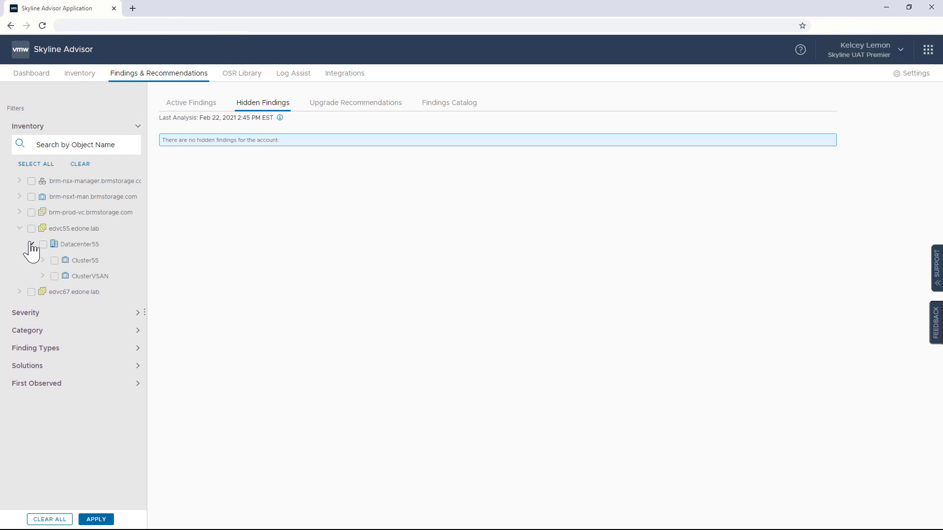
{"action": "left_click", "coordinate": [43, 261]}
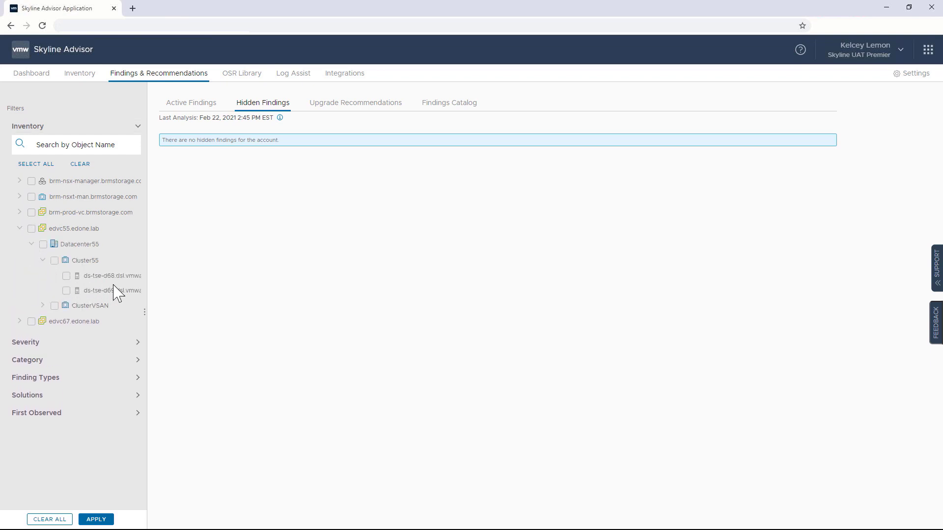
{"action": "left_click_drag", "start_coordinate": [147, 290], "coordinate": [231, 294]}
Hide the host ds-tse-d68.dsl.vmware.com under Cluster55 and unhide it again
{"action": "left_click", "coordinate": [165, 277]}
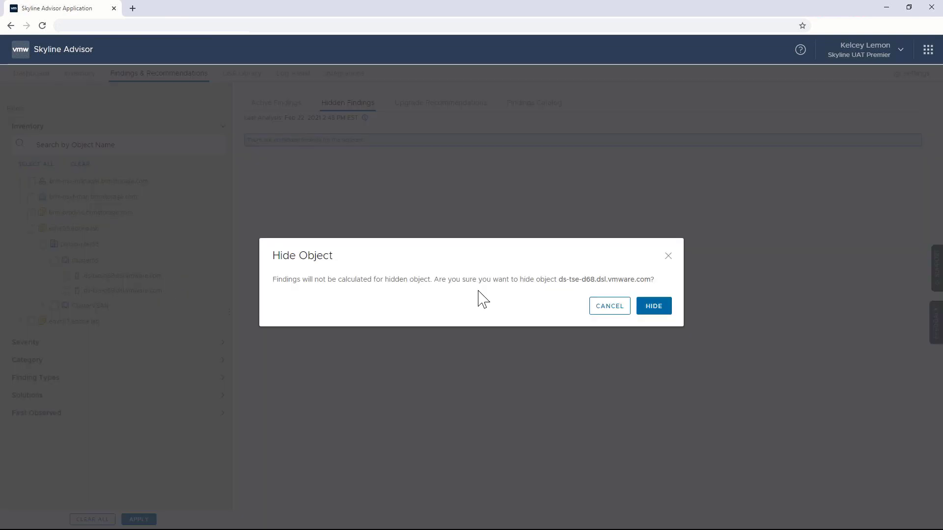
{"action": "left_click", "coordinate": [647, 310]}
{"action": "left_click", "coordinate": [167, 278]}
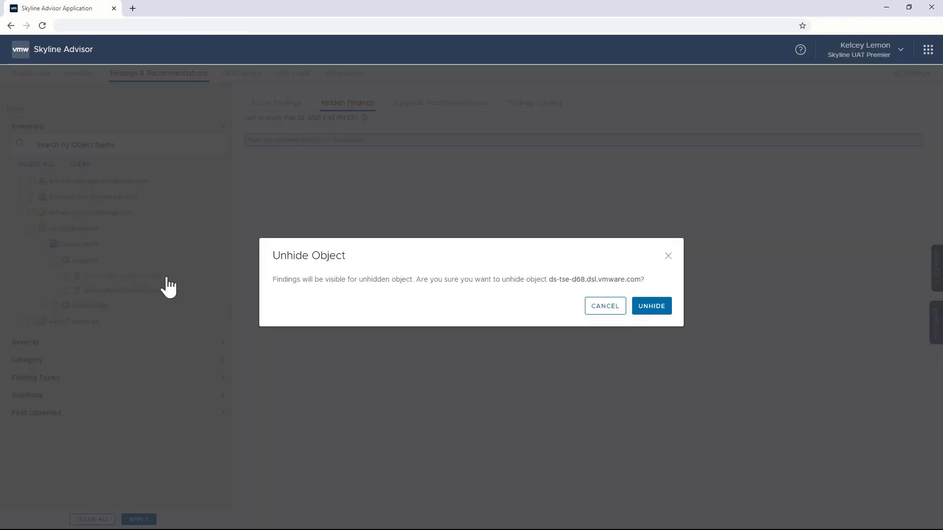
{"action": "left_click", "coordinate": [640, 312]}
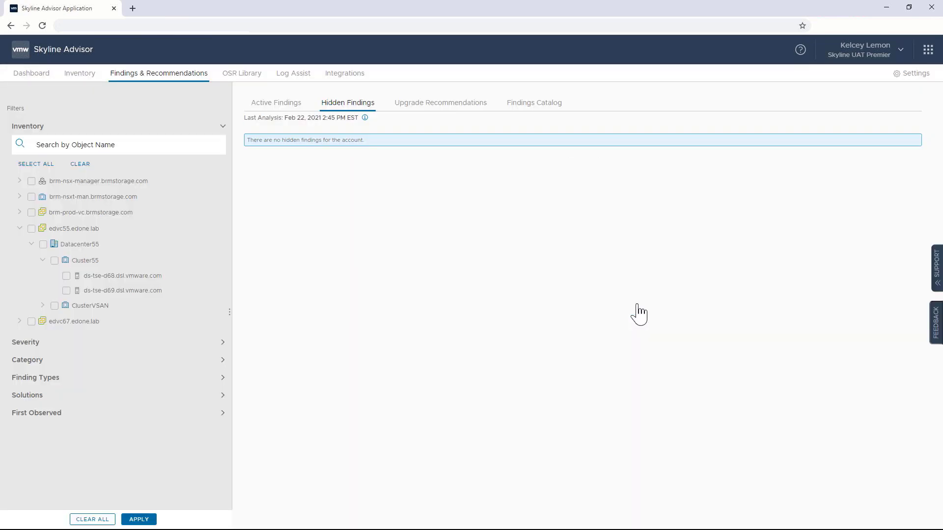
Return to the active findings, select all of them and export them
{"action": "left_click", "coordinate": [276, 103]}
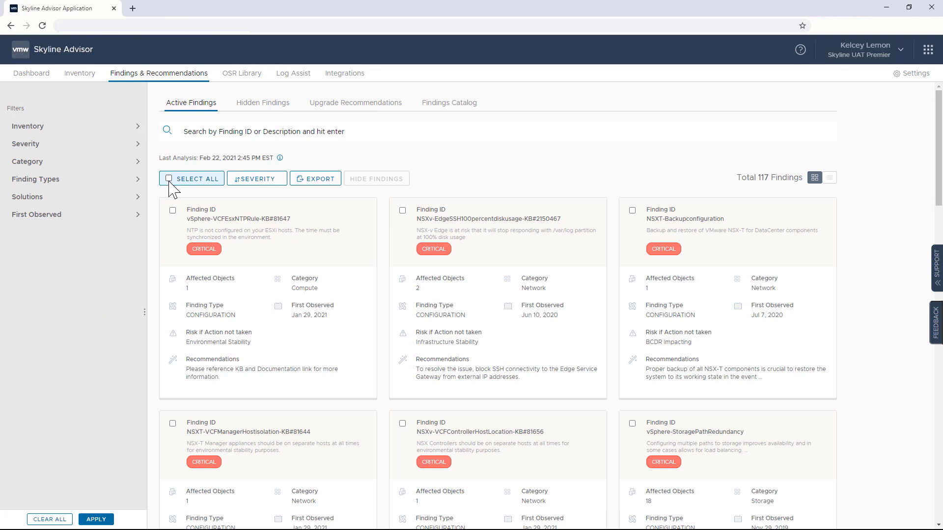
{"action": "left_click", "coordinate": [169, 179]}
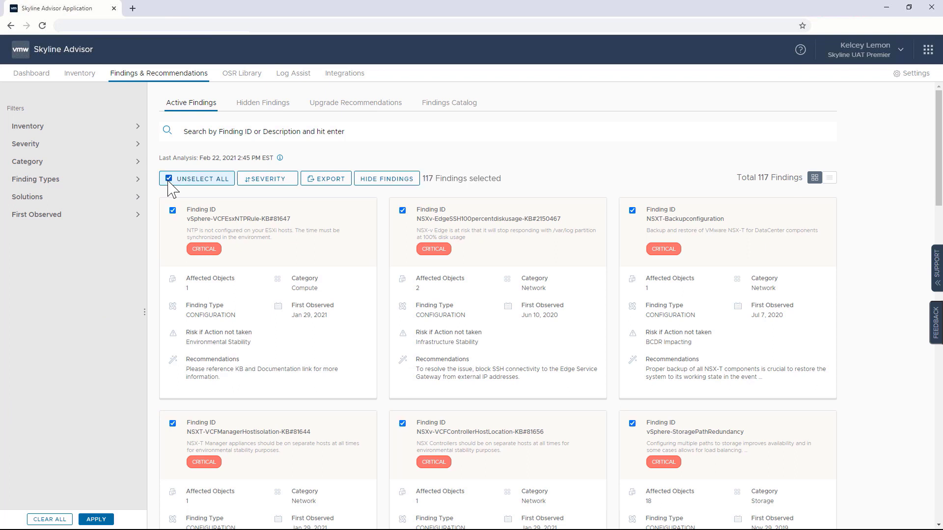
{"action": "left_click", "coordinate": [327, 184]}
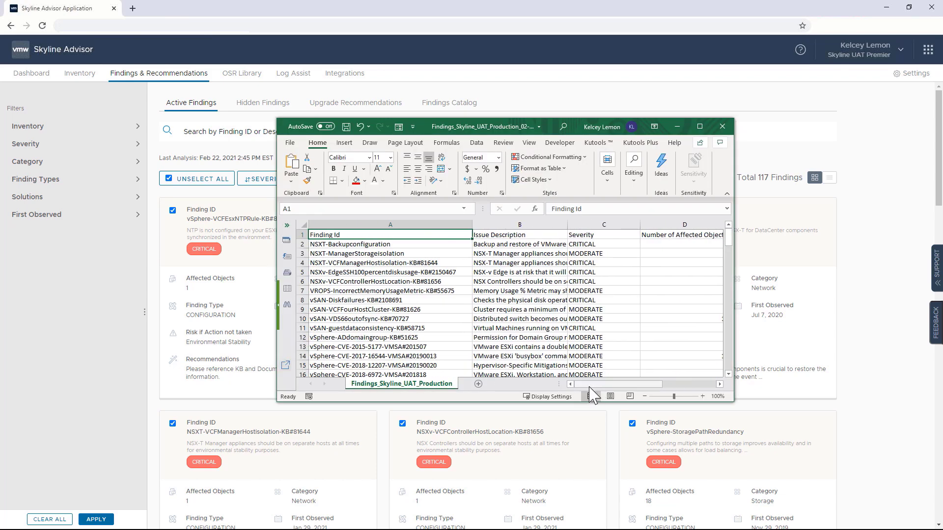
Review the columns of the exported findings CSV in Excel through Reference, and close the file without saving
{"action": "left_click_drag", "start_coordinate": [589, 386], "coordinate": [664, 395]}
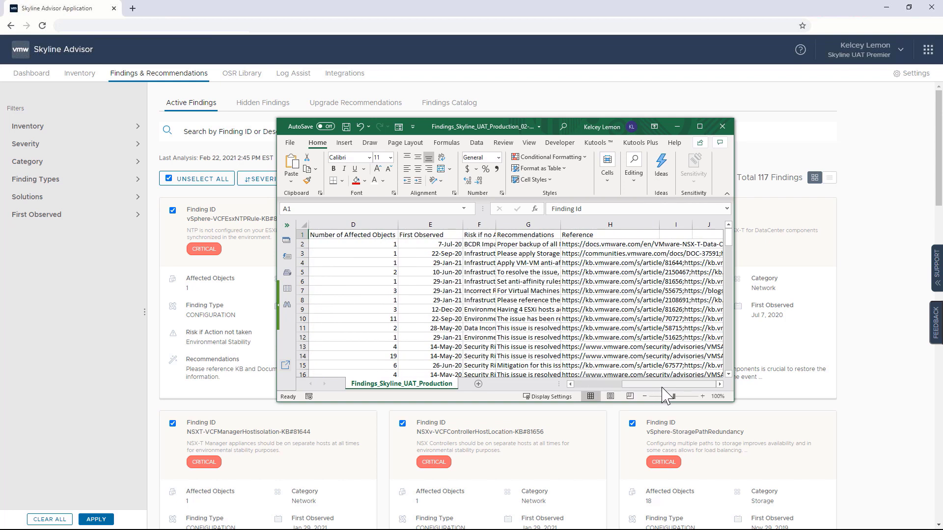
{"action": "left_click", "coordinate": [723, 129]}
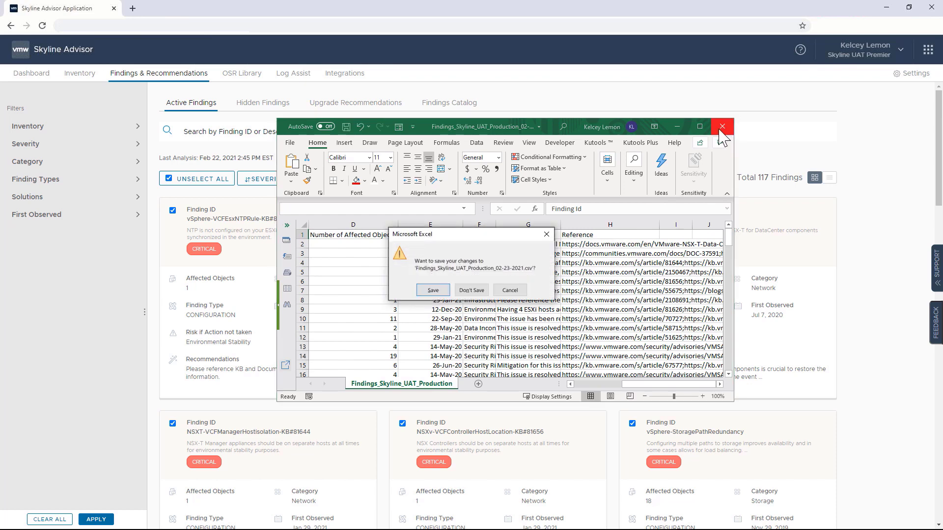
{"action": "left_click", "coordinate": [472, 290]}
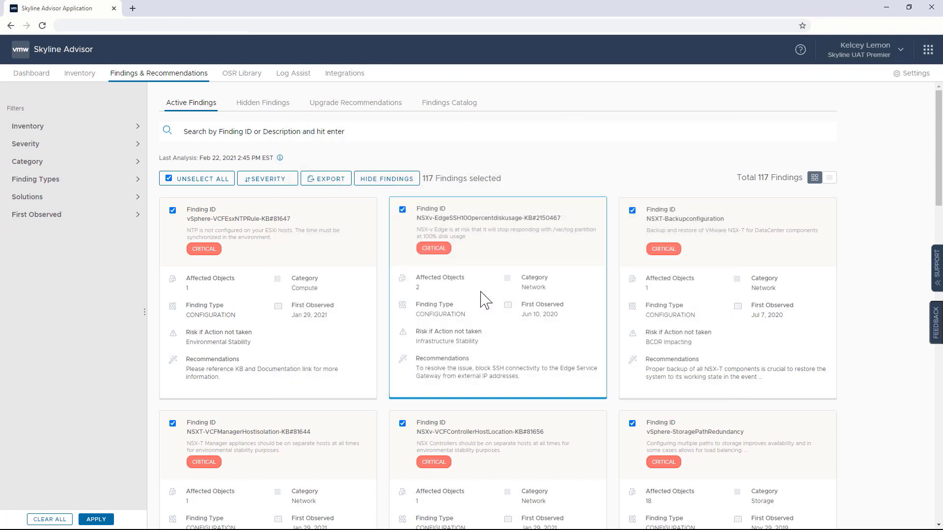
Review the upgrade recommendation details for moving brm-prod-vc.brmstorage.com's ESXi 6.5.0 build 10390116 to 6.7 U3, and return to all recommendations
{"action": "left_click", "coordinate": [360, 111]}
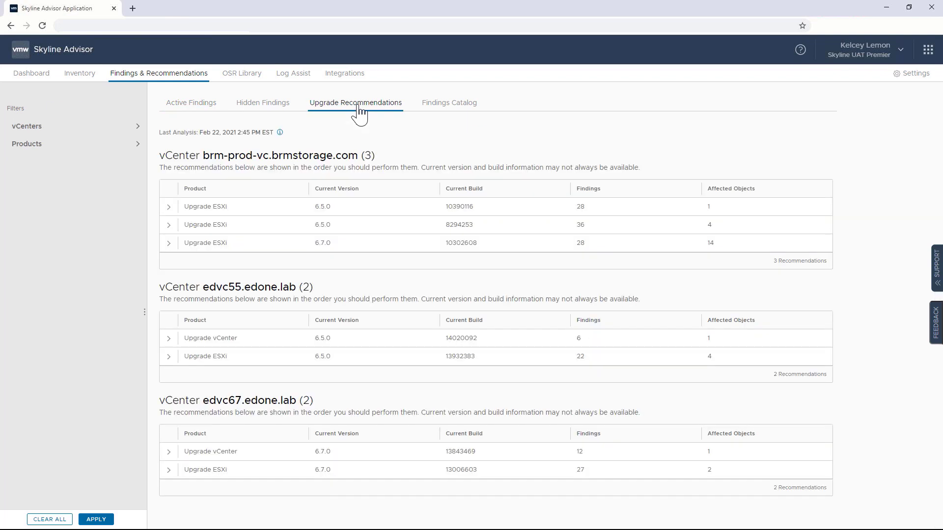
{"action": "left_click", "coordinate": [168, 207]}
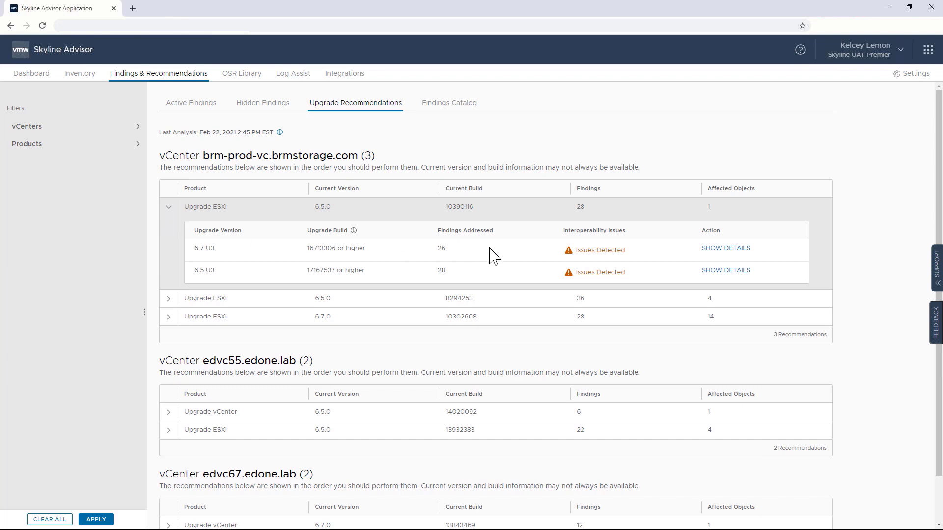
{"action": "left_click", "coordinate": [720, 249]}
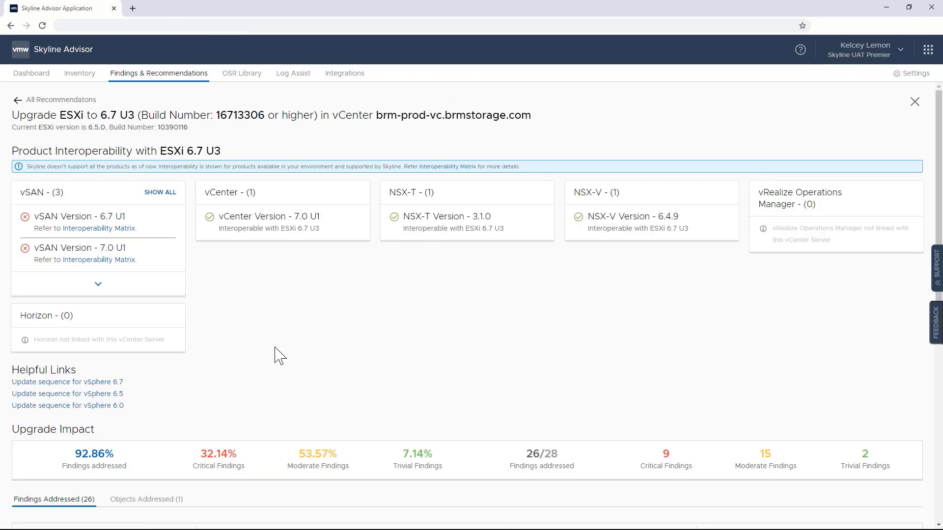
{"action": "scroll", "coordinate": [276, 347], "scroll_direction": "down", "scroll_amount": 8}
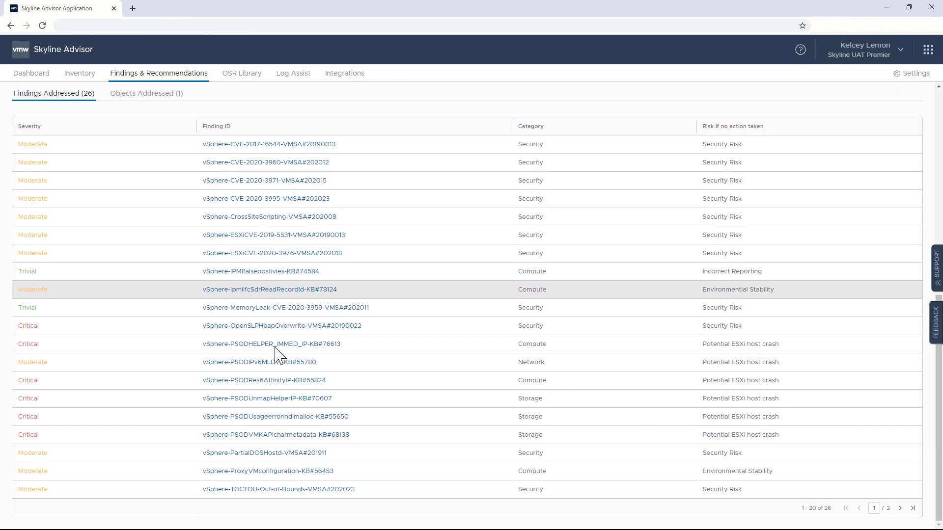
{"action": "scroll", "coordinate": [275, 348], "scroll_direction": "up", "scroll_amount": 8}
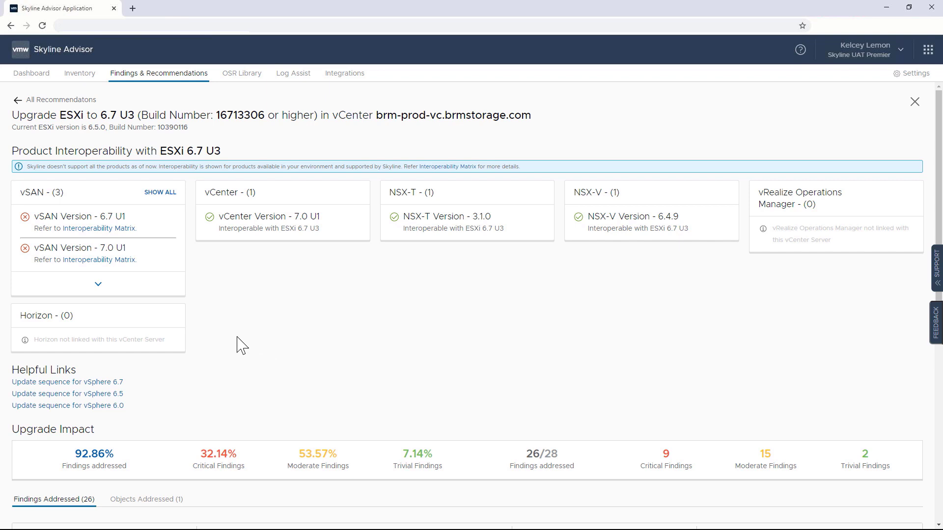
{"action": "left_click", "coordinate": [18, 101]}
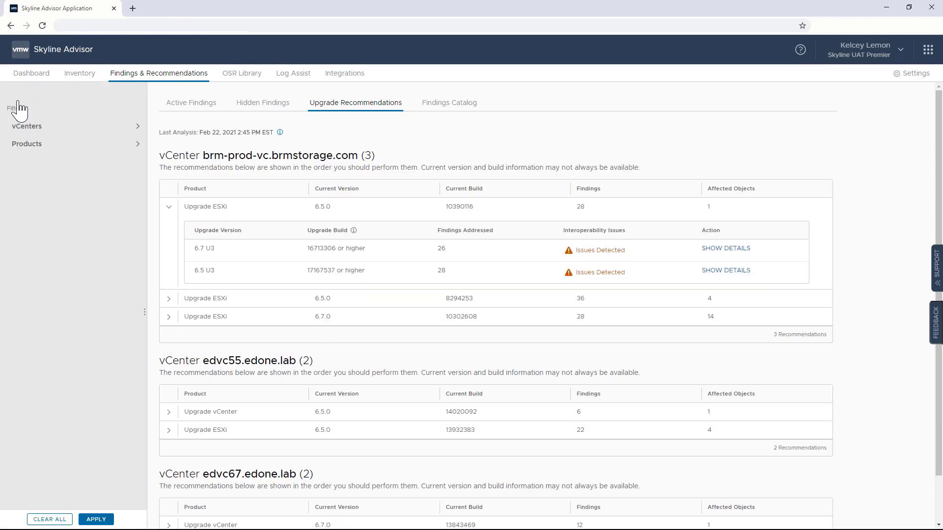
Open the Findings Catalog and sort it in turn by Severity, Category, Finding Types and Date Released
{"action": "left_click", "coordinate": [445, 111]}
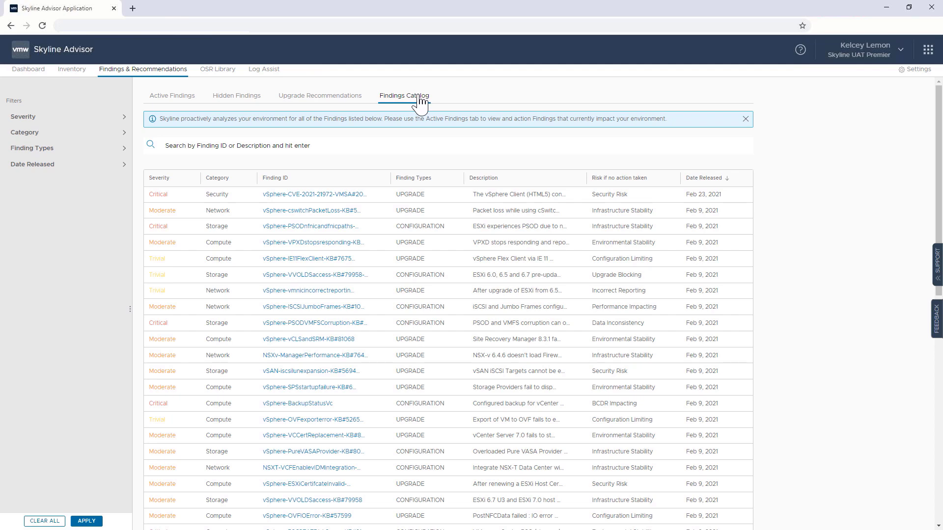
{"action": "left_click", "coordinate": [160, 182]}
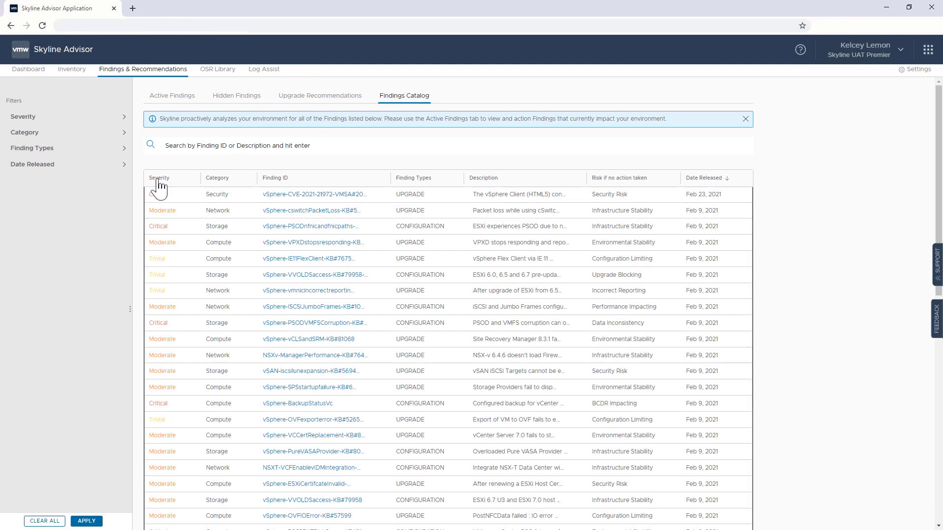
{"action": "left_click", "coordinate": [221, 180]}
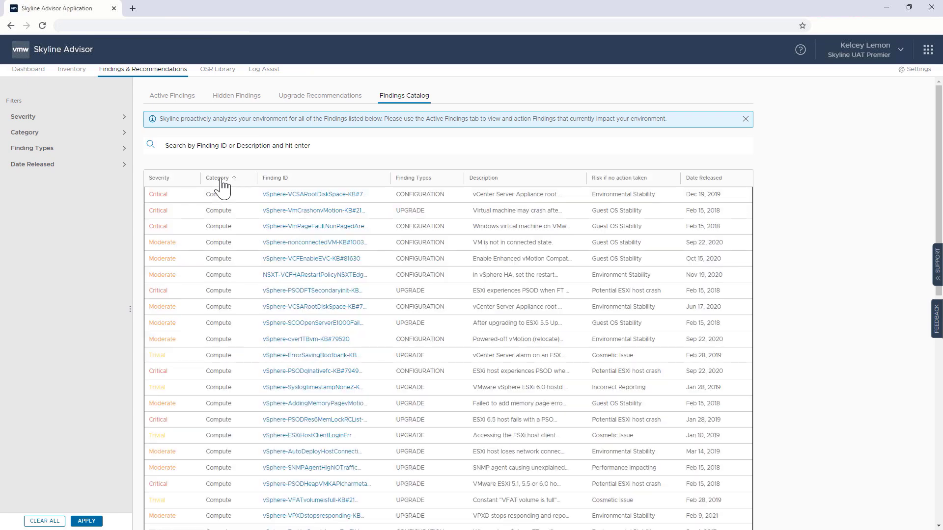
{"action": "left_click", "coordinate": [414, 181]}
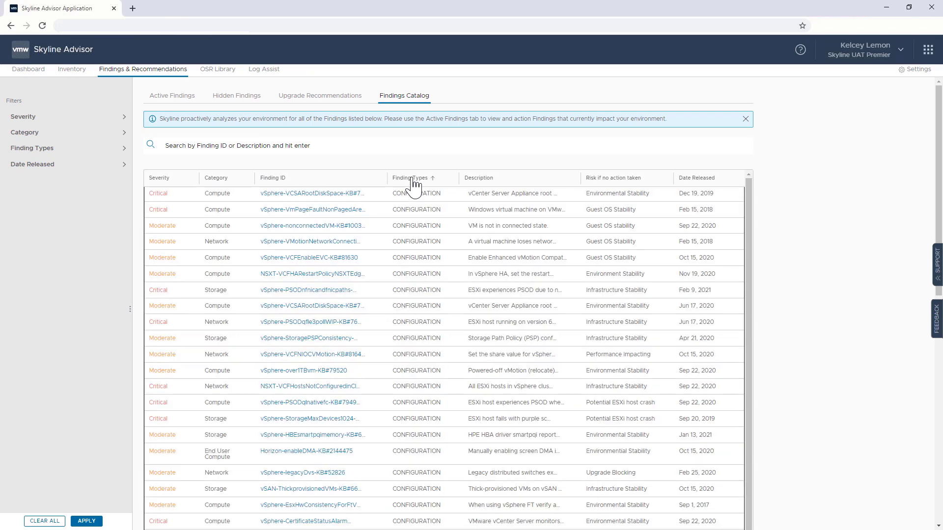
{"action": "left_click", "coordinate": [694, 182]}
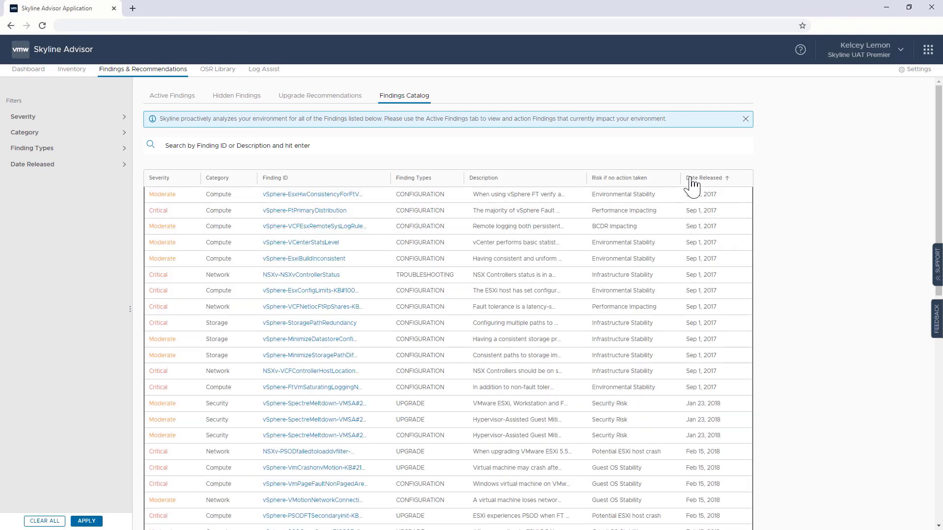
Search the Findings Catalog for "cert", and clear the search
{"action": "left_click", "coordinate": [234, 147]}
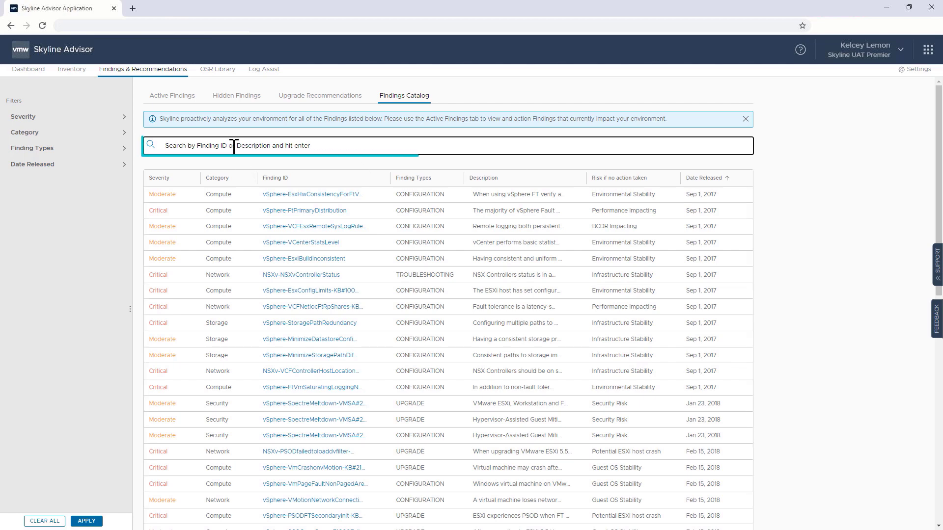
{"action": "type", "text": "cert"}
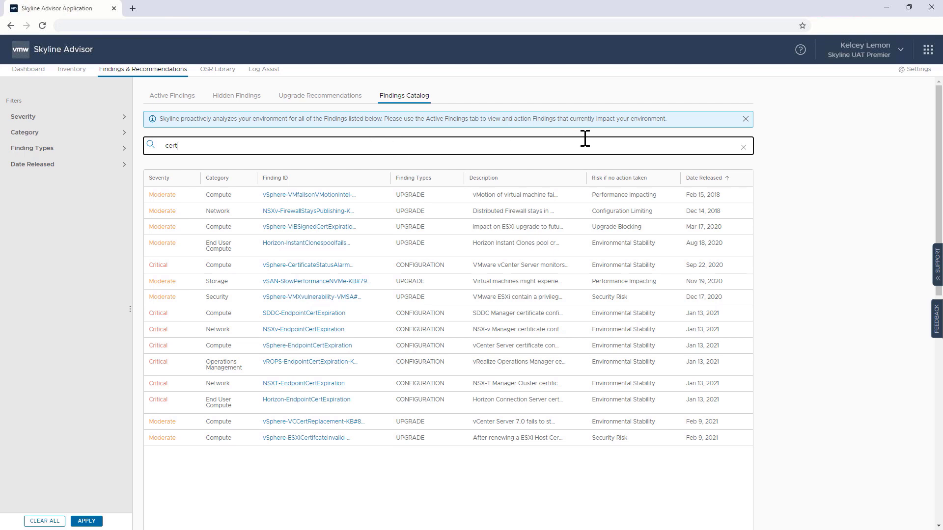
{"action": "left_click", "coordinate": [744, 147]}
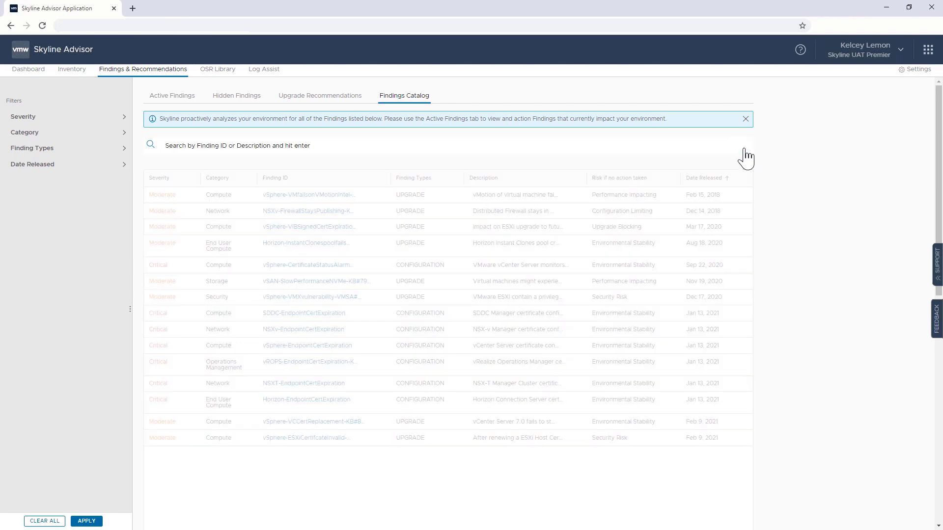
Filter the Findings Catalog to Critical severity and look through the filtered findings
{"action": "left_click", "coordinate": [18, 117]}
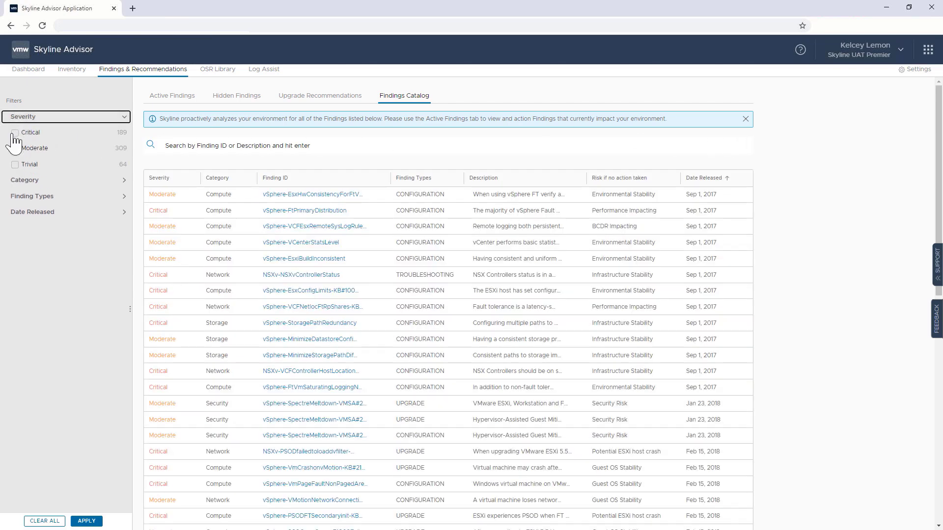
{"action": "left_click", "coordinate": [16, 133]}
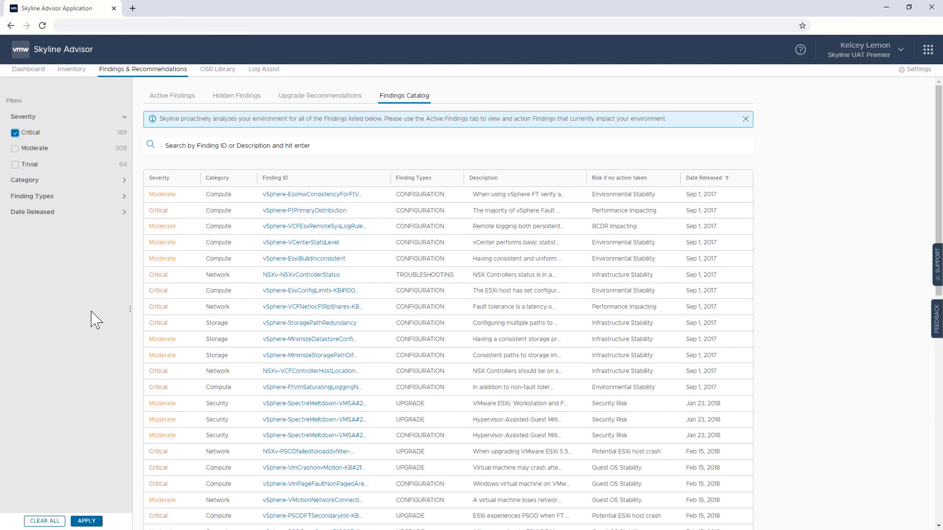
{"action": "left_click", "coordinate": [87, 522]}
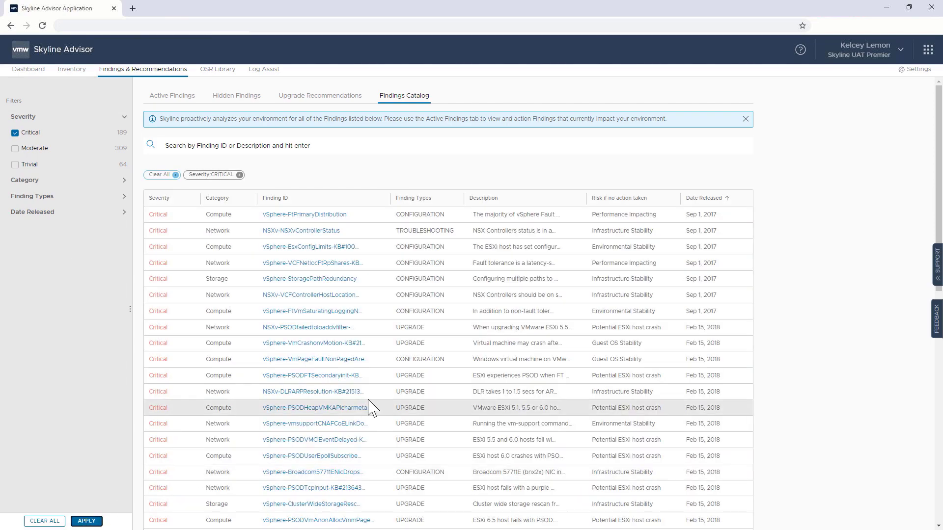
{"action": "scroll", "coordinate": [440, 317], "scroll_direction": "down", "scroll_amount": 6}
{"action": "scroll", "coordinate": [441, 321], "scroll_direction": "up", "scroll_amount": 6}
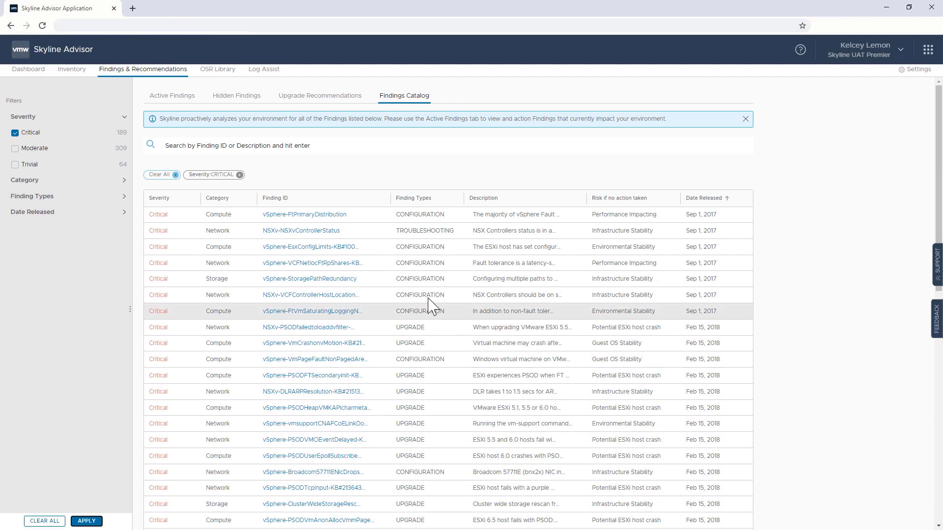
Download the Skyline_UAT_Production_08-12-2020 report from the OSR Library in DOCX format
{"action": "left_click", "coordinate": [218, 73]}
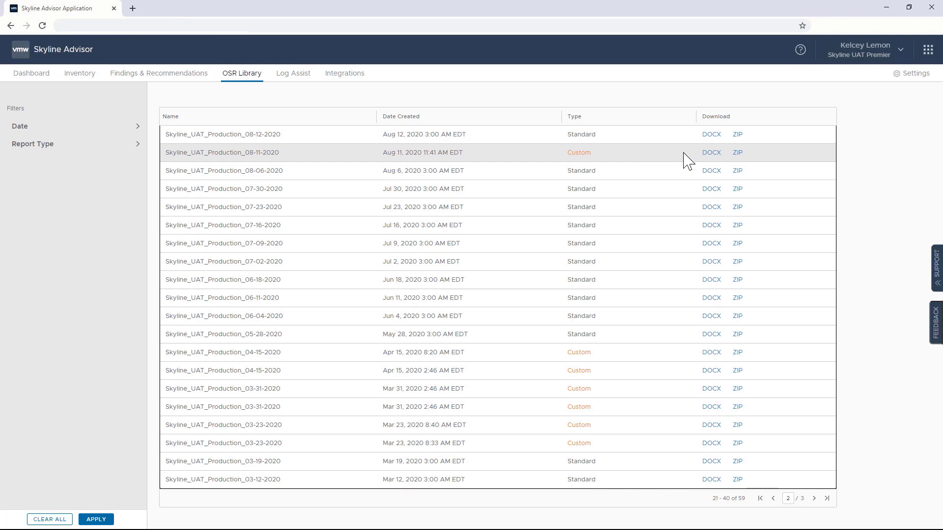
{"action": "left_click", "coordinate": [709, 135]}
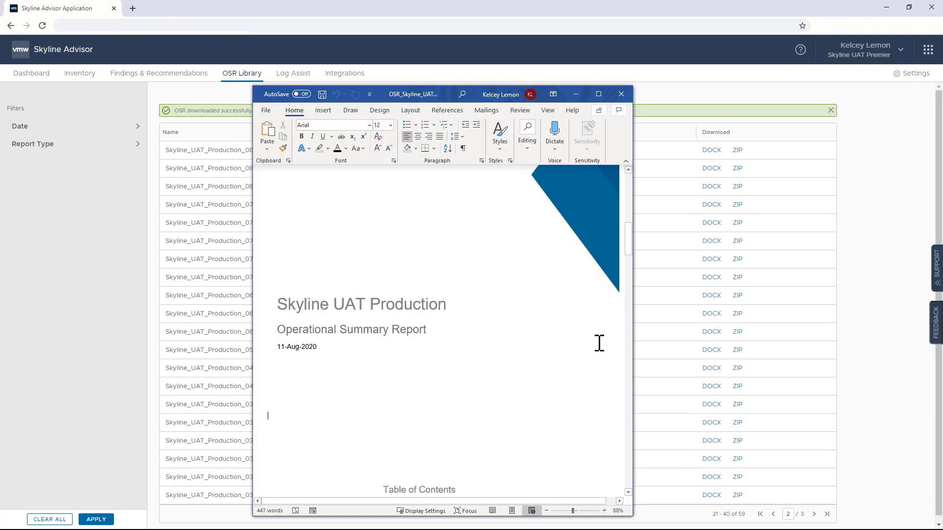
Review the Operational Summary Report in Word through the Proactive Findings Detail section, and close the document
{"action": "scroll", "coordinate": [599, 340], "scroll_direction": "down", "scroll_amount": 5}
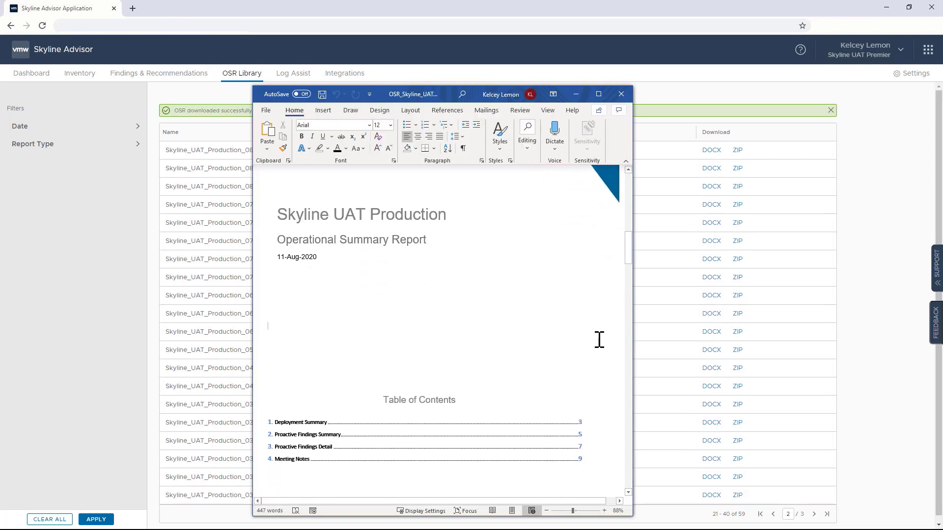
{"action": "scroll", "coordinate": [600, 340], "scroll_direction": "down", "scroll_amount": 10}
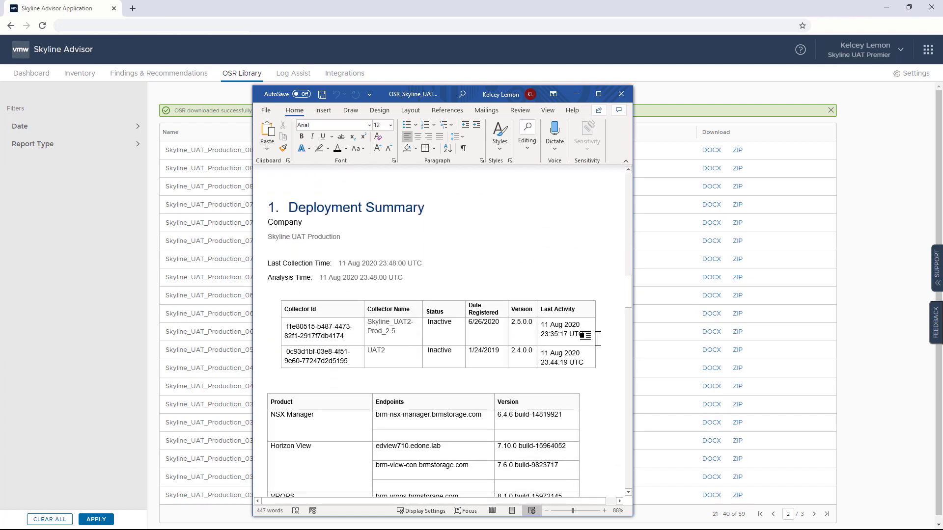
{"action": "scroll", "coordinate": [598, 338], "scroll_direction": "down", "scroll_amount": 10}
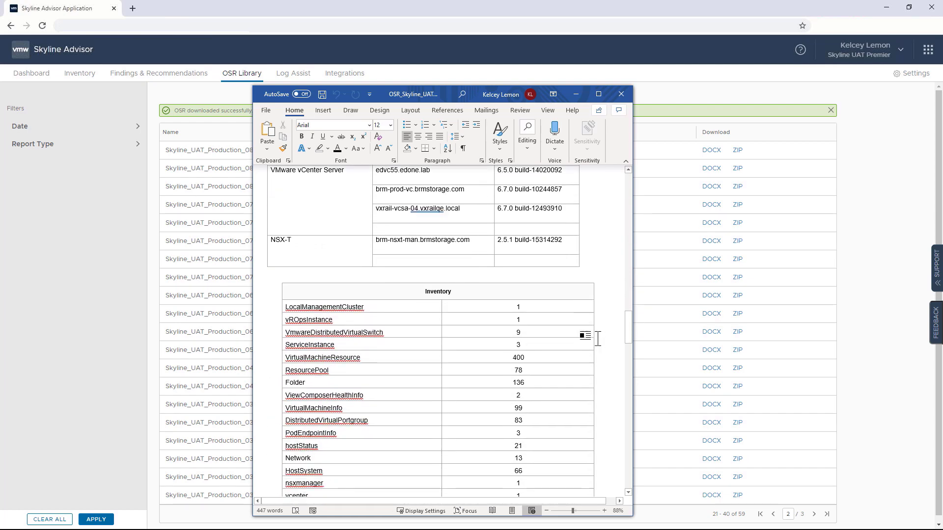
{"action": "scroll", "coordinate": [598, 339], "scroll_direction": "down", "scroll_amount": 10}
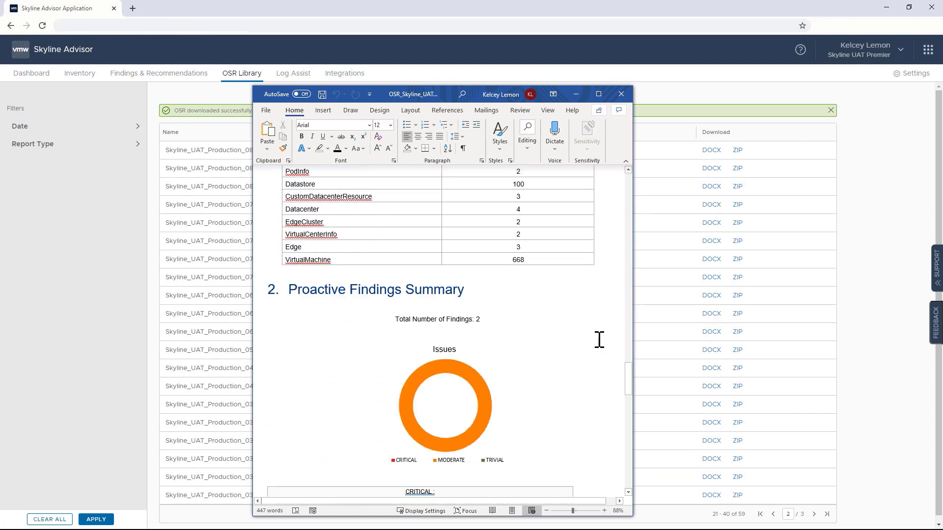
{"action": "scroll", "coordinate": [599, 340], "scroll_direction": "down", "scroll_amount": 10}
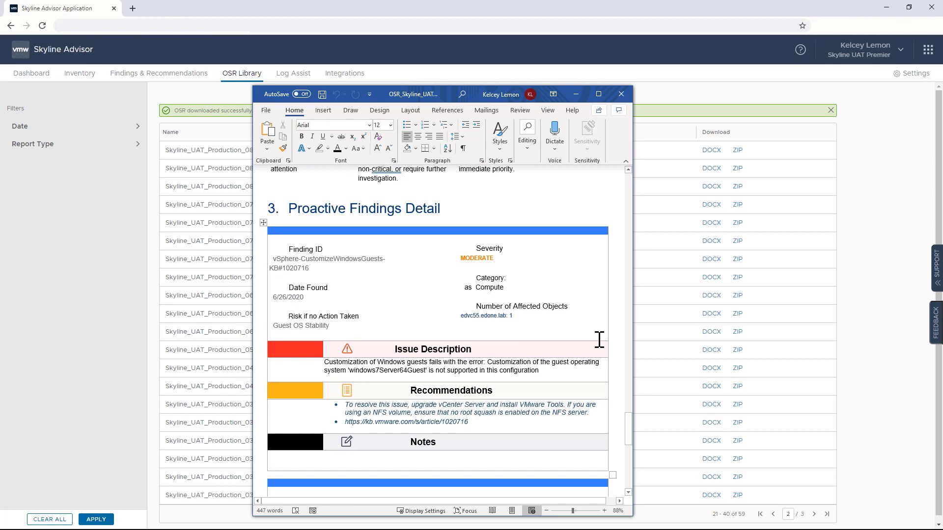
{"action": "left_click", "coordinate": [621, 95]}
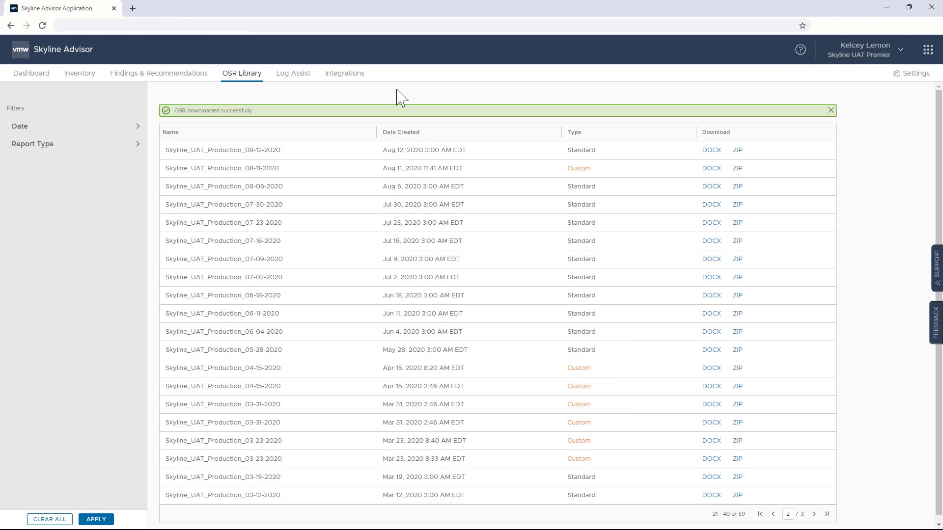
Prepare a Log Assist transfer for the first listed support request, selecting the NSX Manager brm-nsx-manager.brmstorage.com as inventory
{"action": "left_click", "coordinate": [297, 75]}
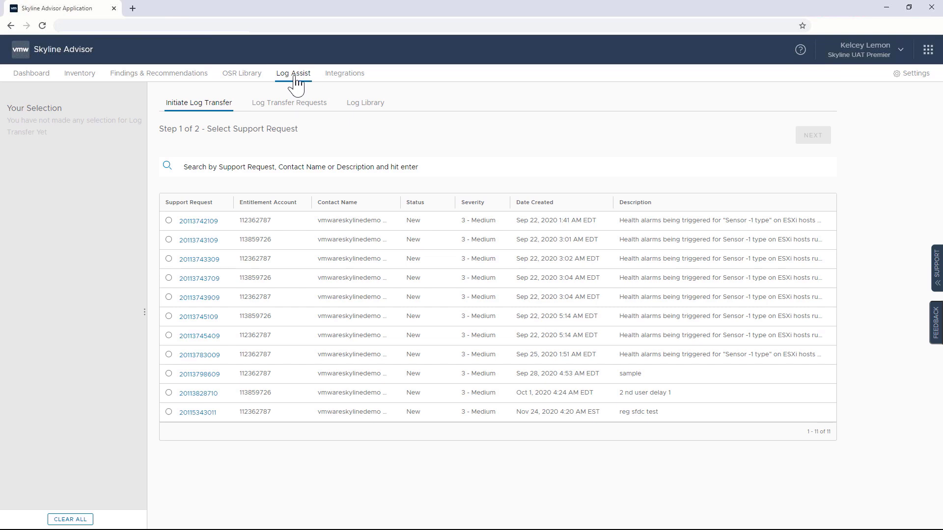
{"action": "left_click", "coordinate": [168, 222]}
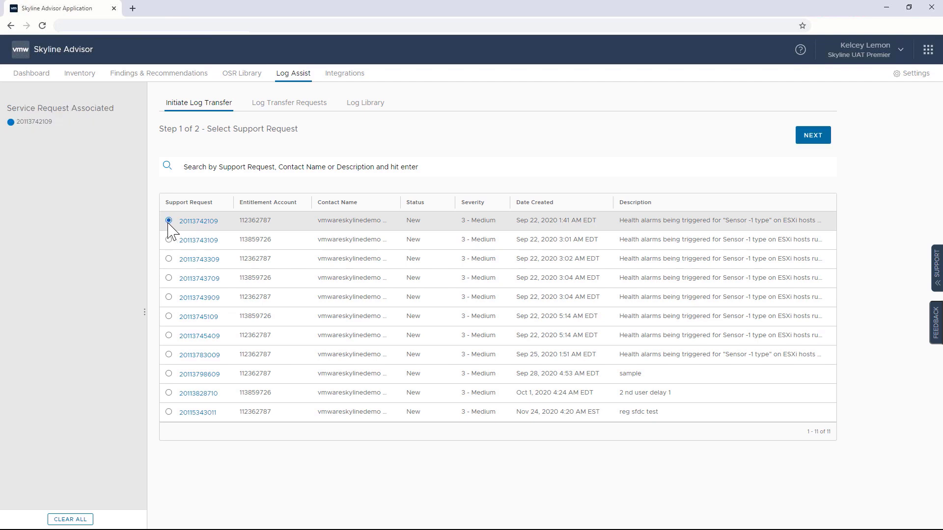
{"action": "left_click", "coordinate": [814, 137]}
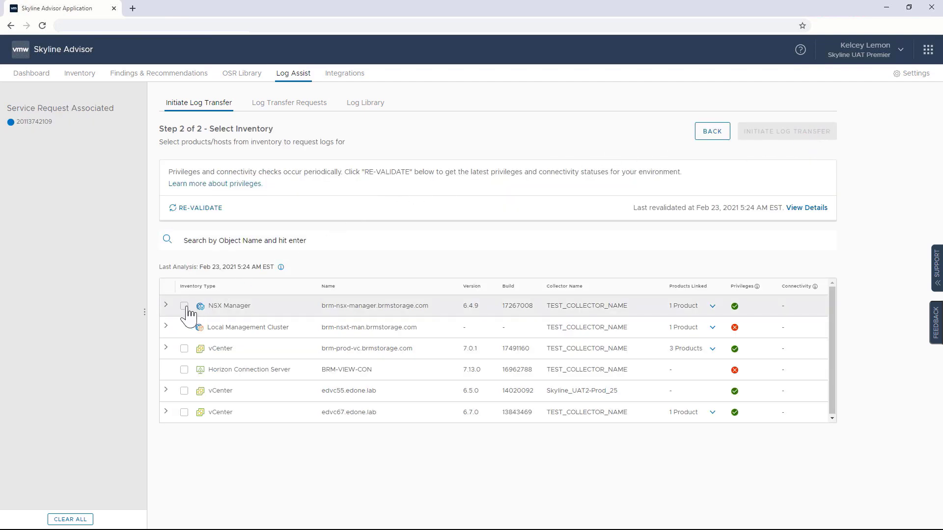
{"action": "left_click", "coordinate": [184, 306]}
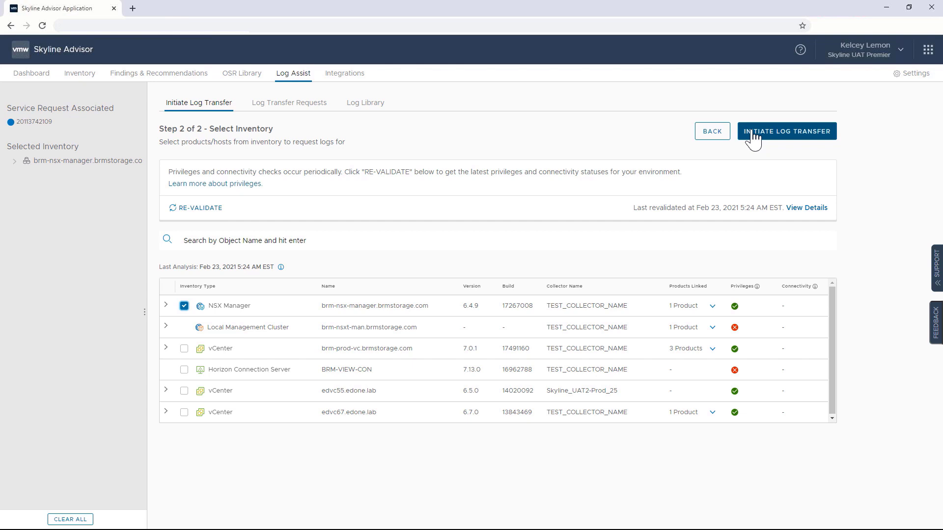
Turn Auto Approve Log Requests on and off again in the log transfer requests, and view the Log Library
{"action": "left_click", "coordinate": [289, 106]}
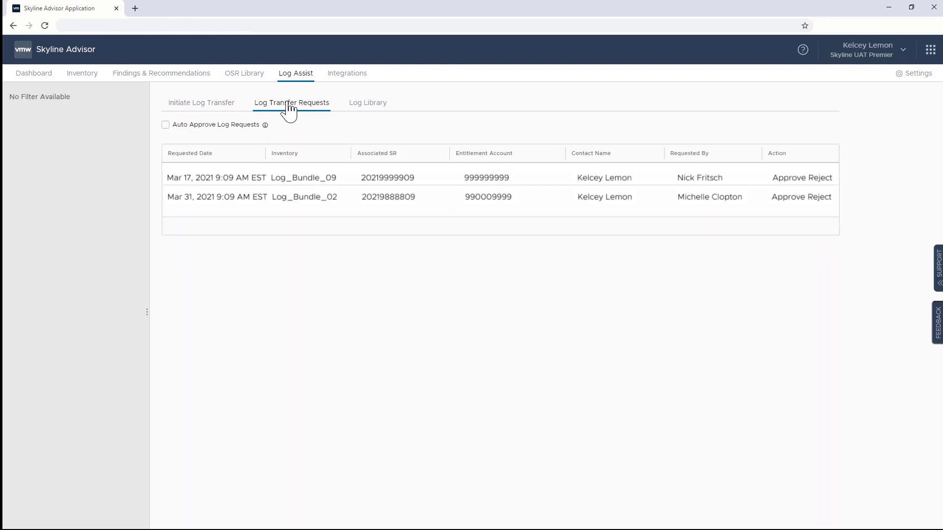
{"action": "left_click", "coordinate": [166, 125]}
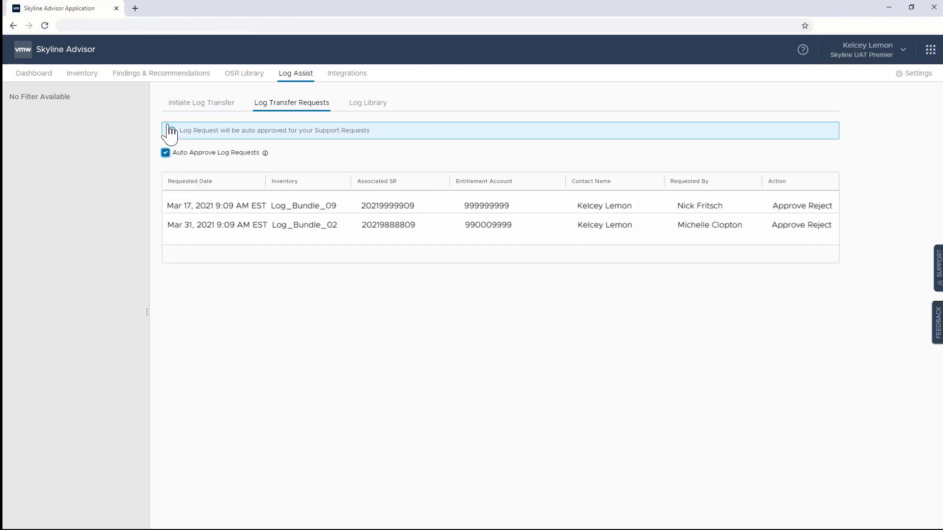
{"action": "left_click", "coordinate": [166, 153]}
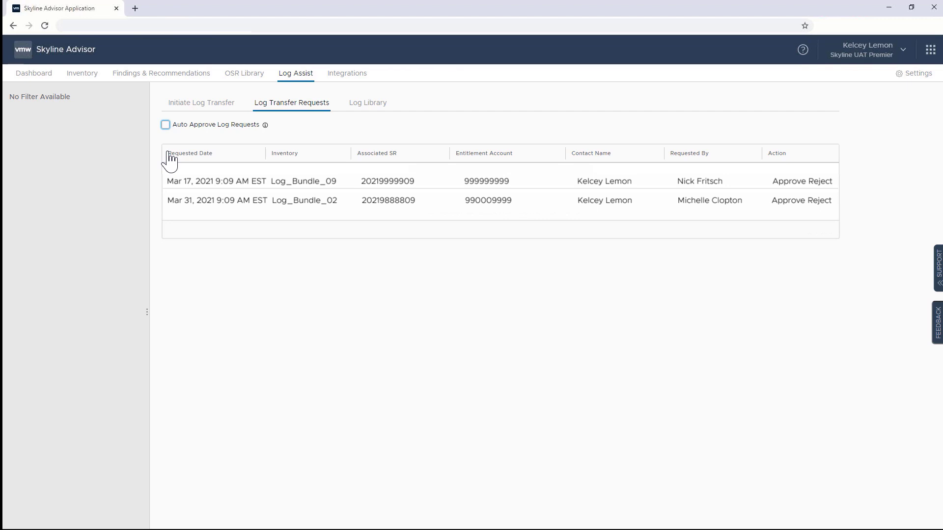
{"action": "left_click", "coordinate": [374, 105]}
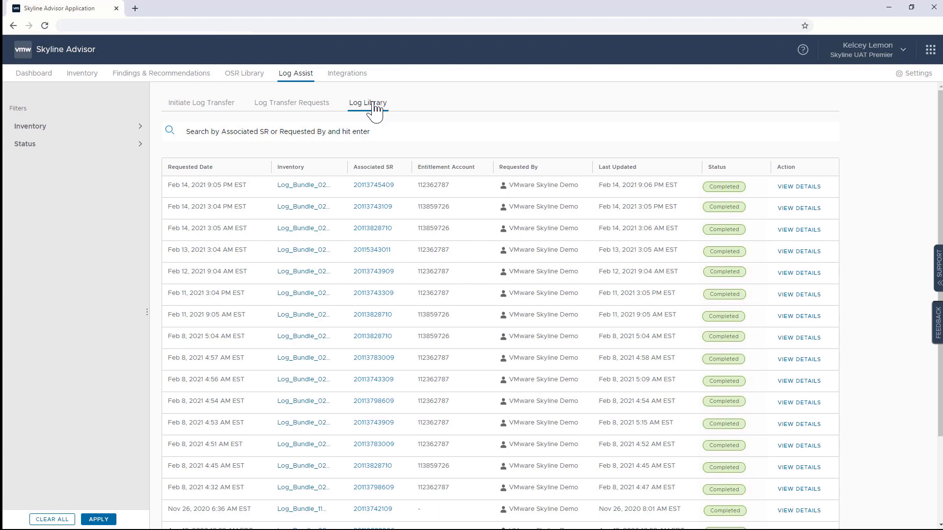
Turn off all six email notification preferences in Settings, from New Operational Summary Report Availability to Entitlement Account Changes
{"action": "left_click", "coordinate": [910, 77]}
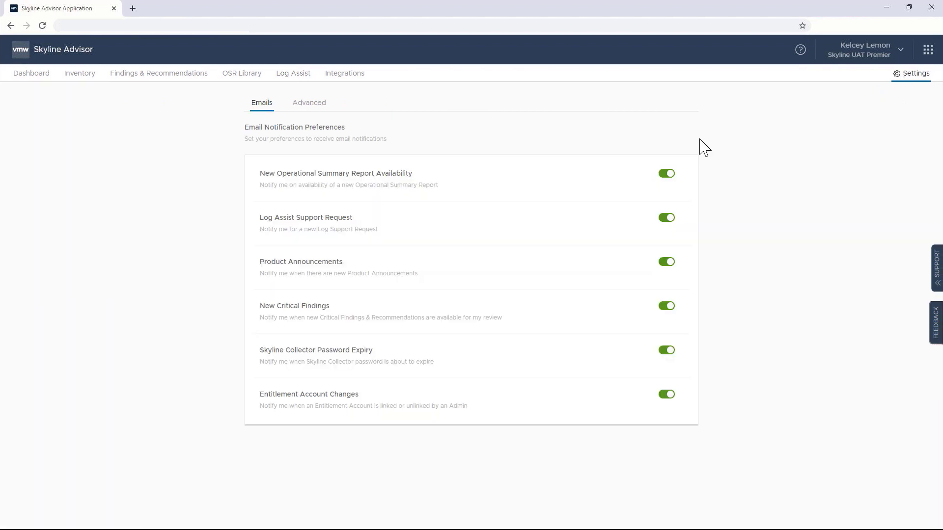
{"action": "left_click", "coordinate": [665, 187]}
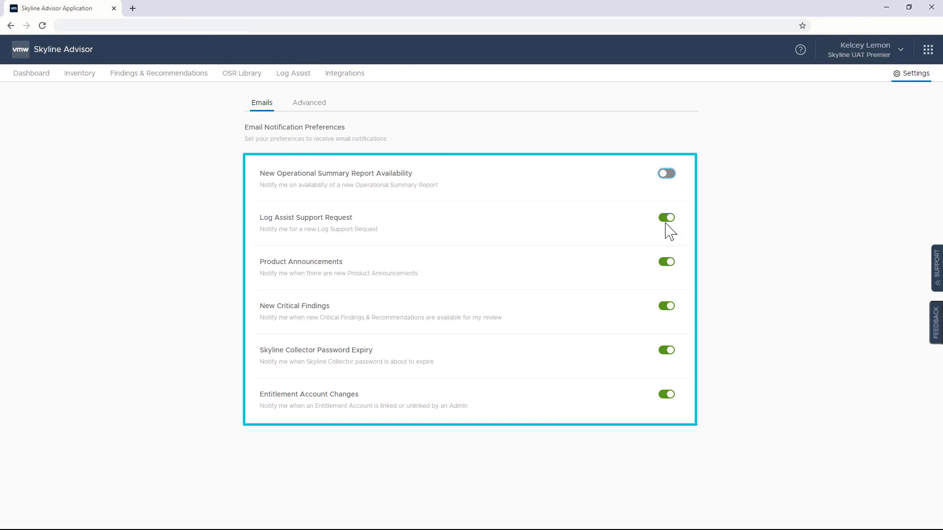
{"action": "left_click", "coordinate": [666, 218]}
{"action": "left_click", "coordinate": [666, 263]}
{"action": "left_click", "coordinate": [666, 308]}
{"action": "left_click", "coordinate": [661, 355]}
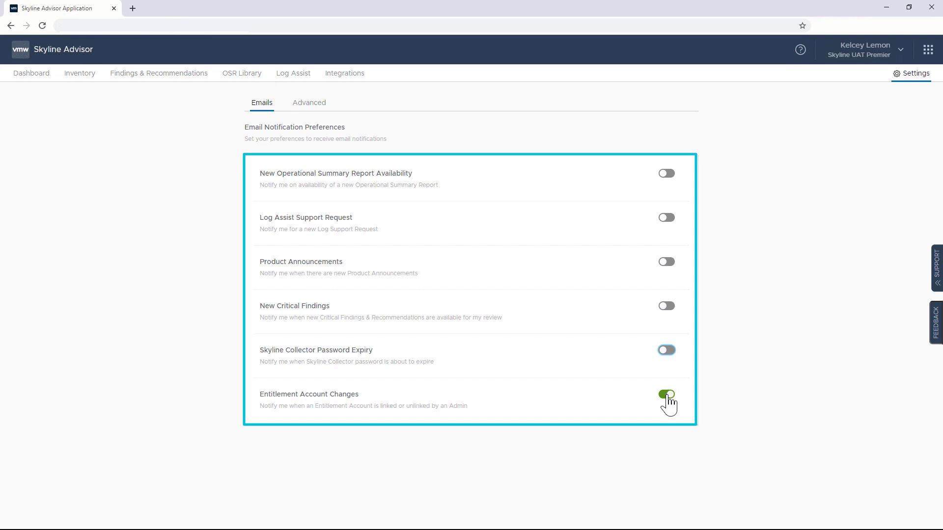
{"action": "left_click", "coordinate": [669, 397]}
Turn on the email notifications for Collector password expiry, new critical findings, product announcements, Log Assist support requests and new Operational Summary Reports
{"action": "left_click", "coordinate": [667, 355]}
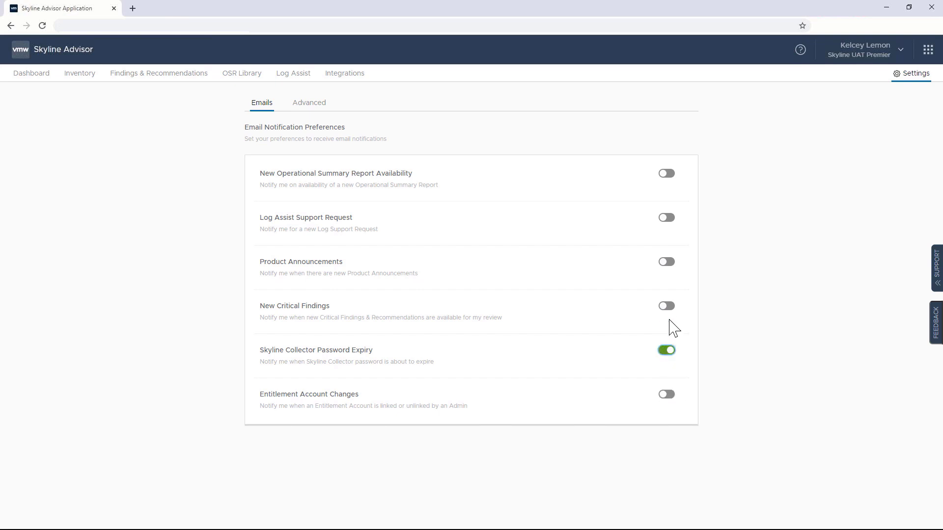
{"action": "left_click", "coordinate": [668, 306]}
{"action": "left_click", "coordinate": [669, 265]}
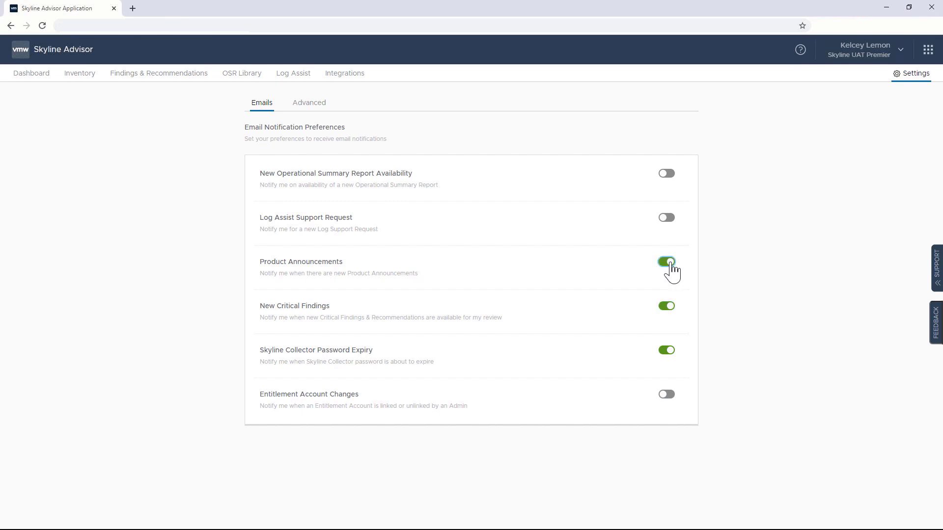
{"action": "left_click", "coordinate": [668, 220]}
{"action": "left_click", "coordinate": [667, 173]}
Enable View Support Requests Raised by Team Members in the advanced settings, and return to the Dashboard
{"action": "left_click", "coordinate": [312, 107]}
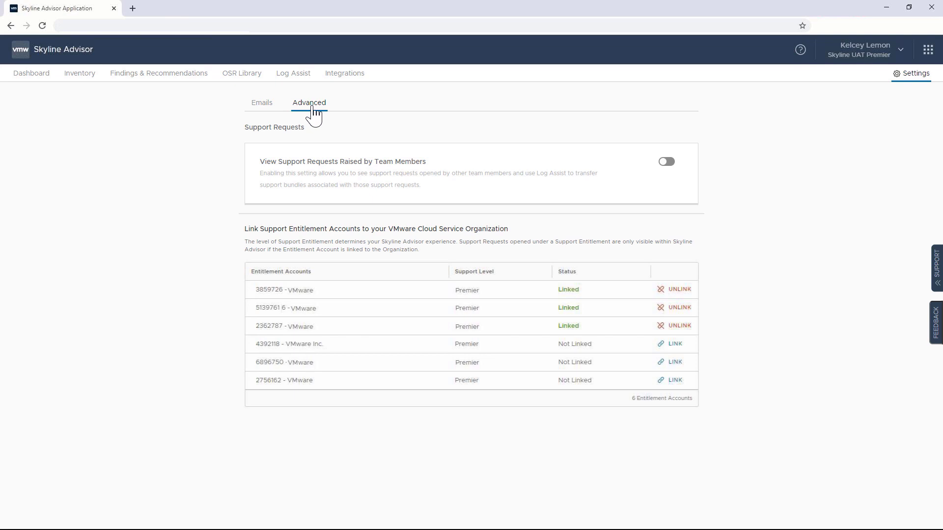
{"action": "left_click", "coordinate": [671, 167]}
{"action": "left_click", "coordinate": [28, 80]}
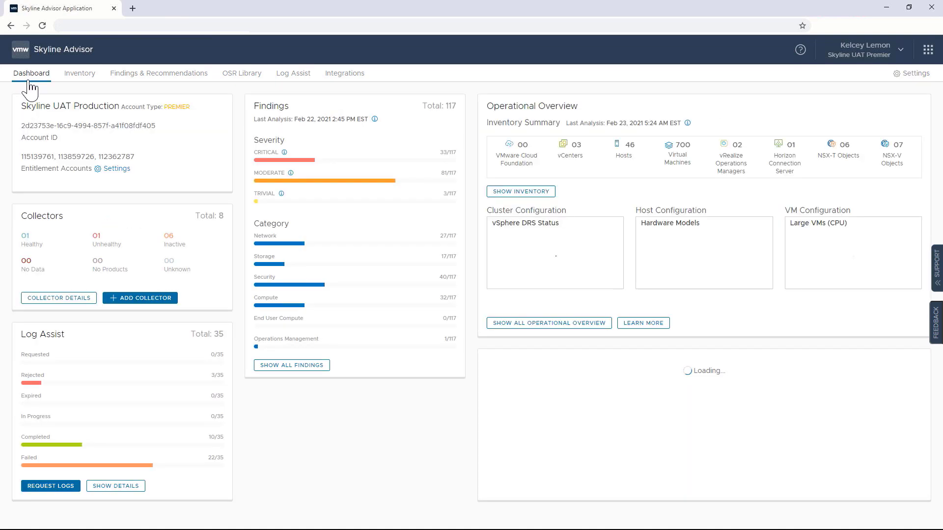